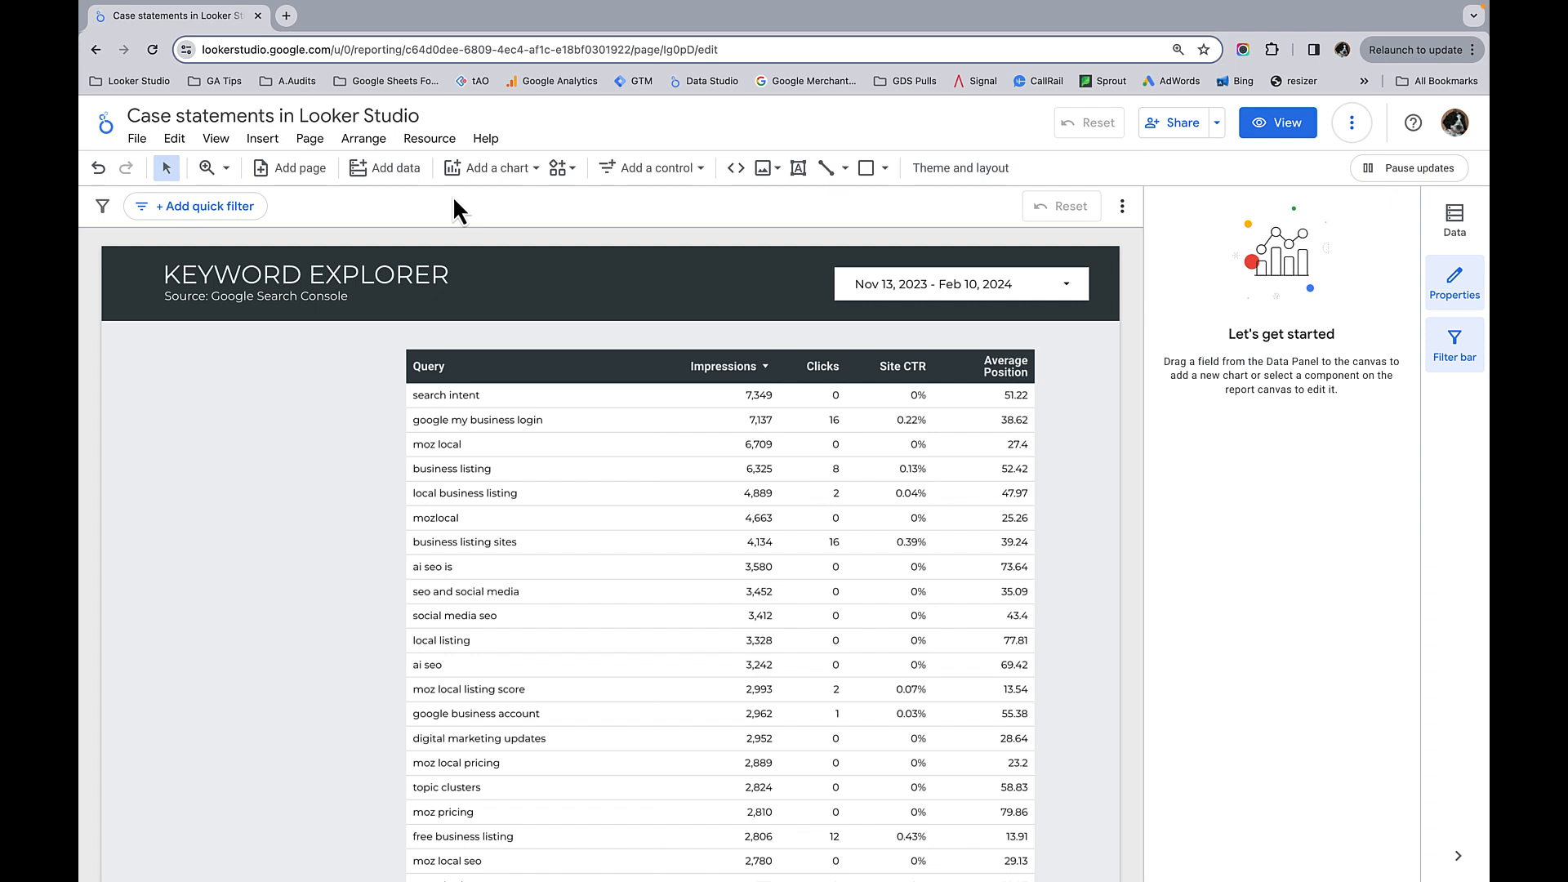
Step: Start adding another data source to the report using the Google Search Console connector
left_click(434, 143)
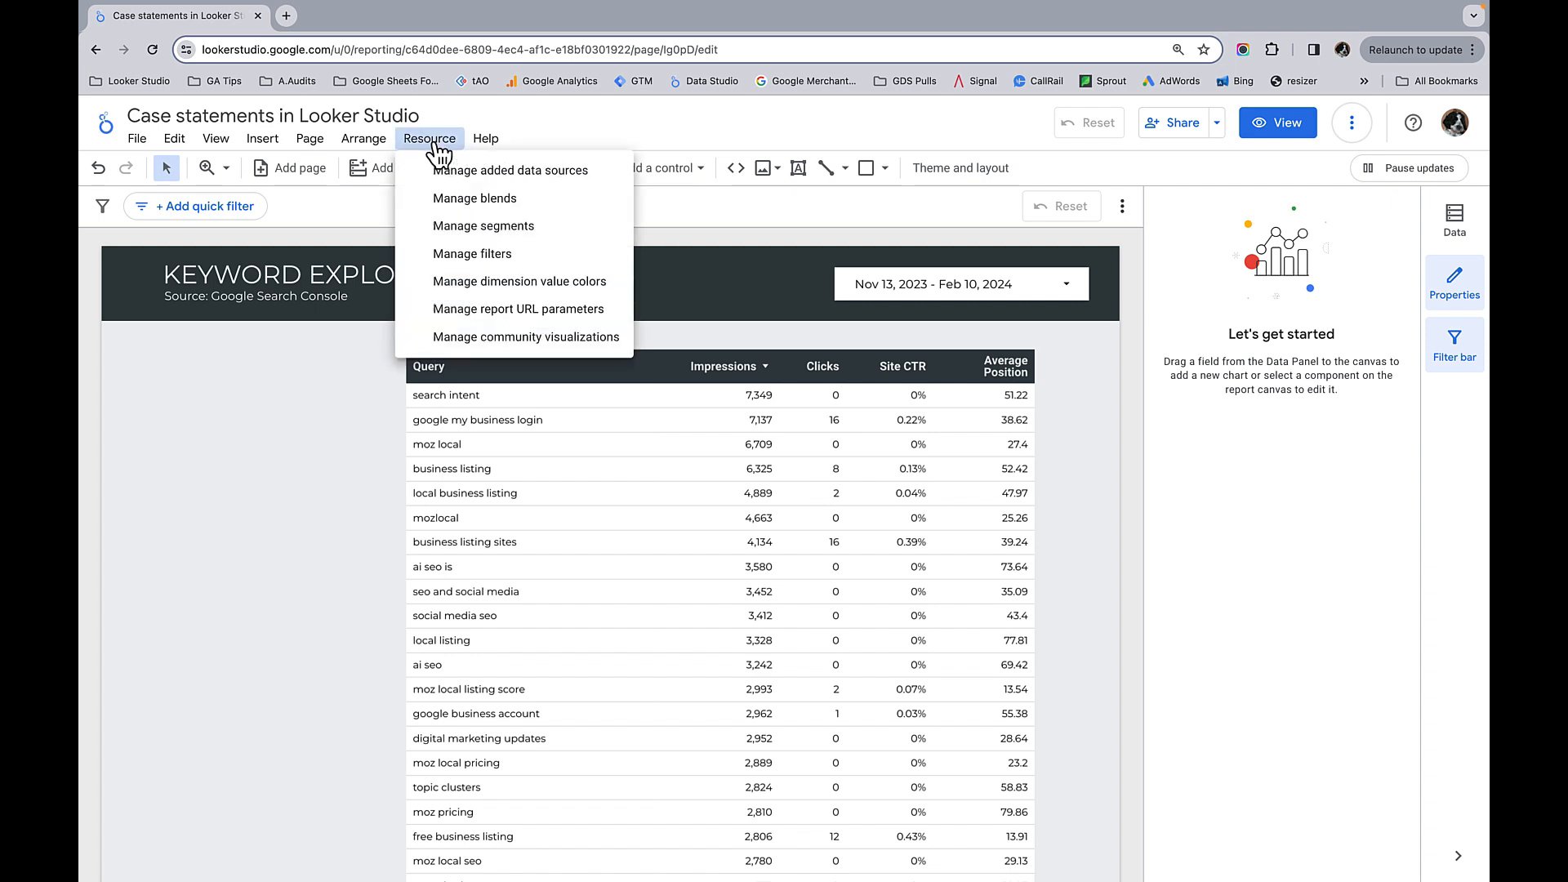
left_click(487, 174)
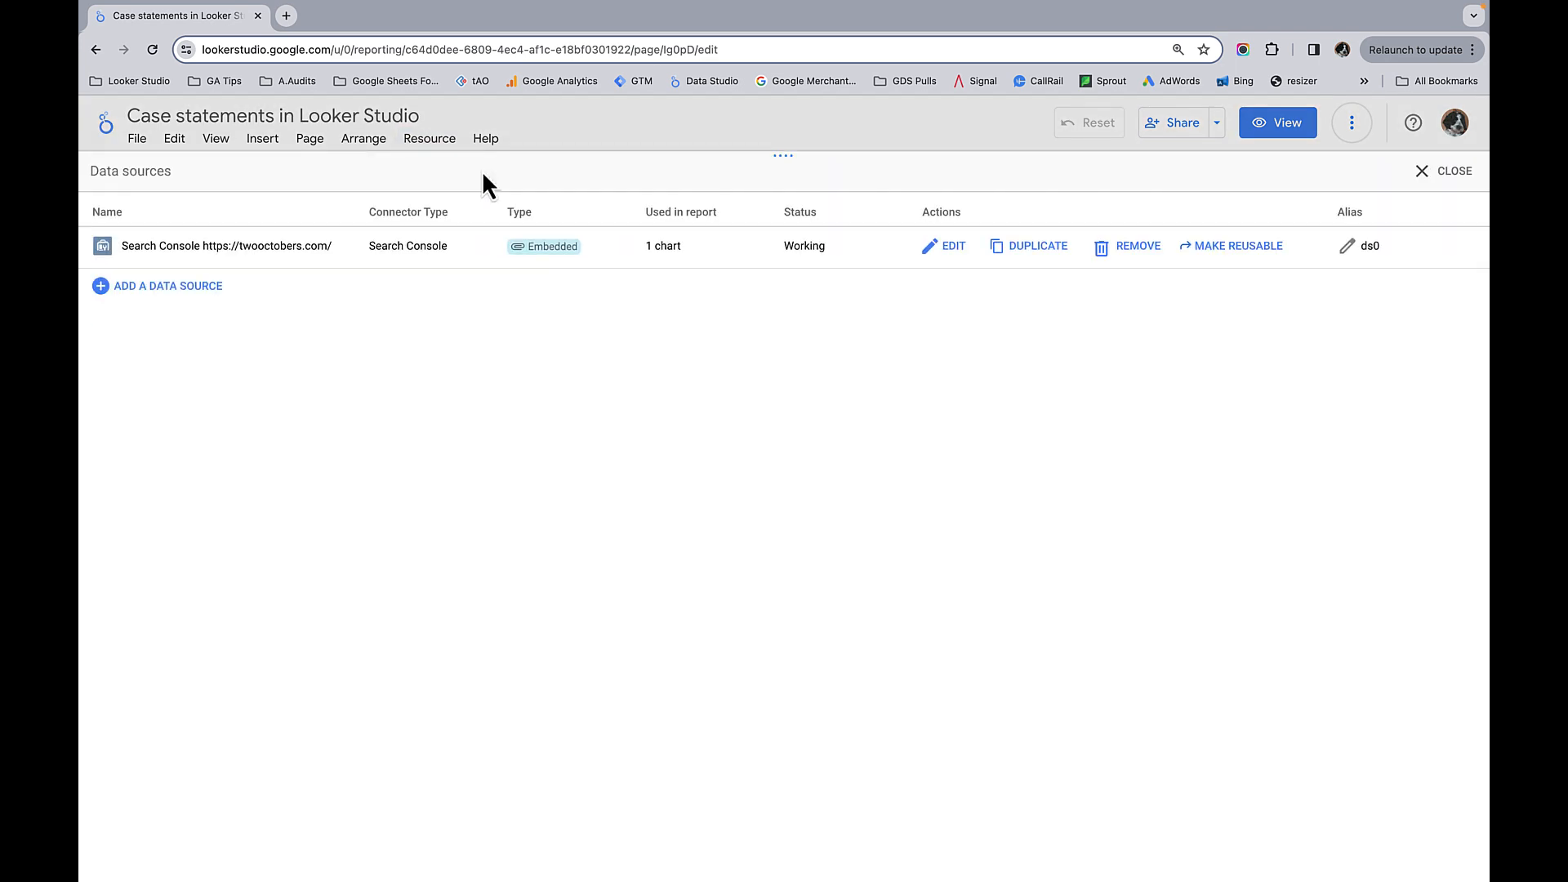
left_click(189, 291)
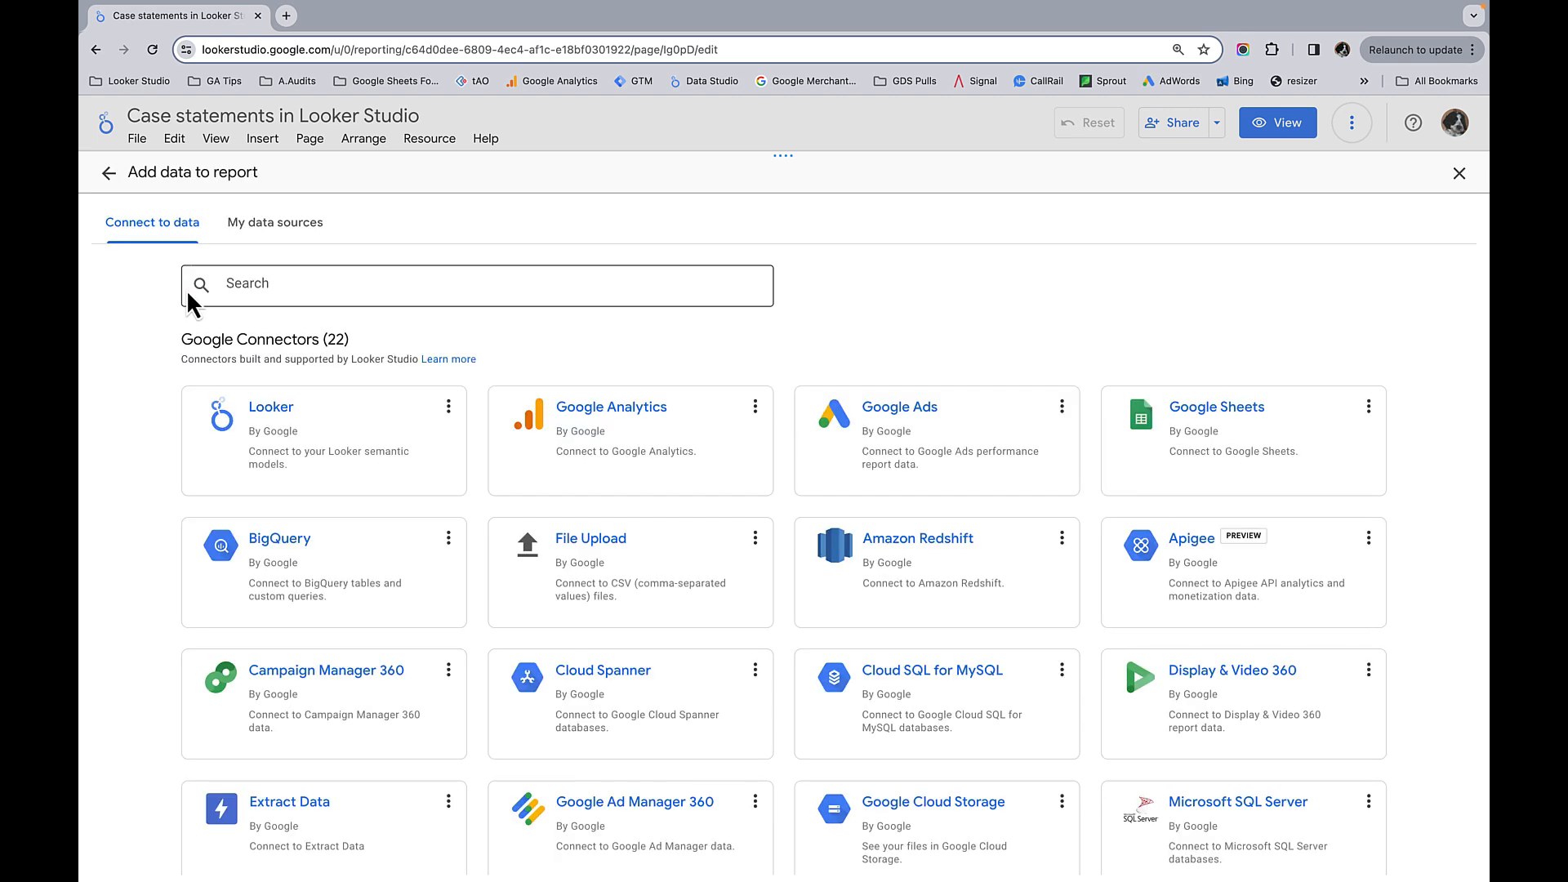
scroll(604, 445, "down", 2)
scroll(606, 446, "down", 5)
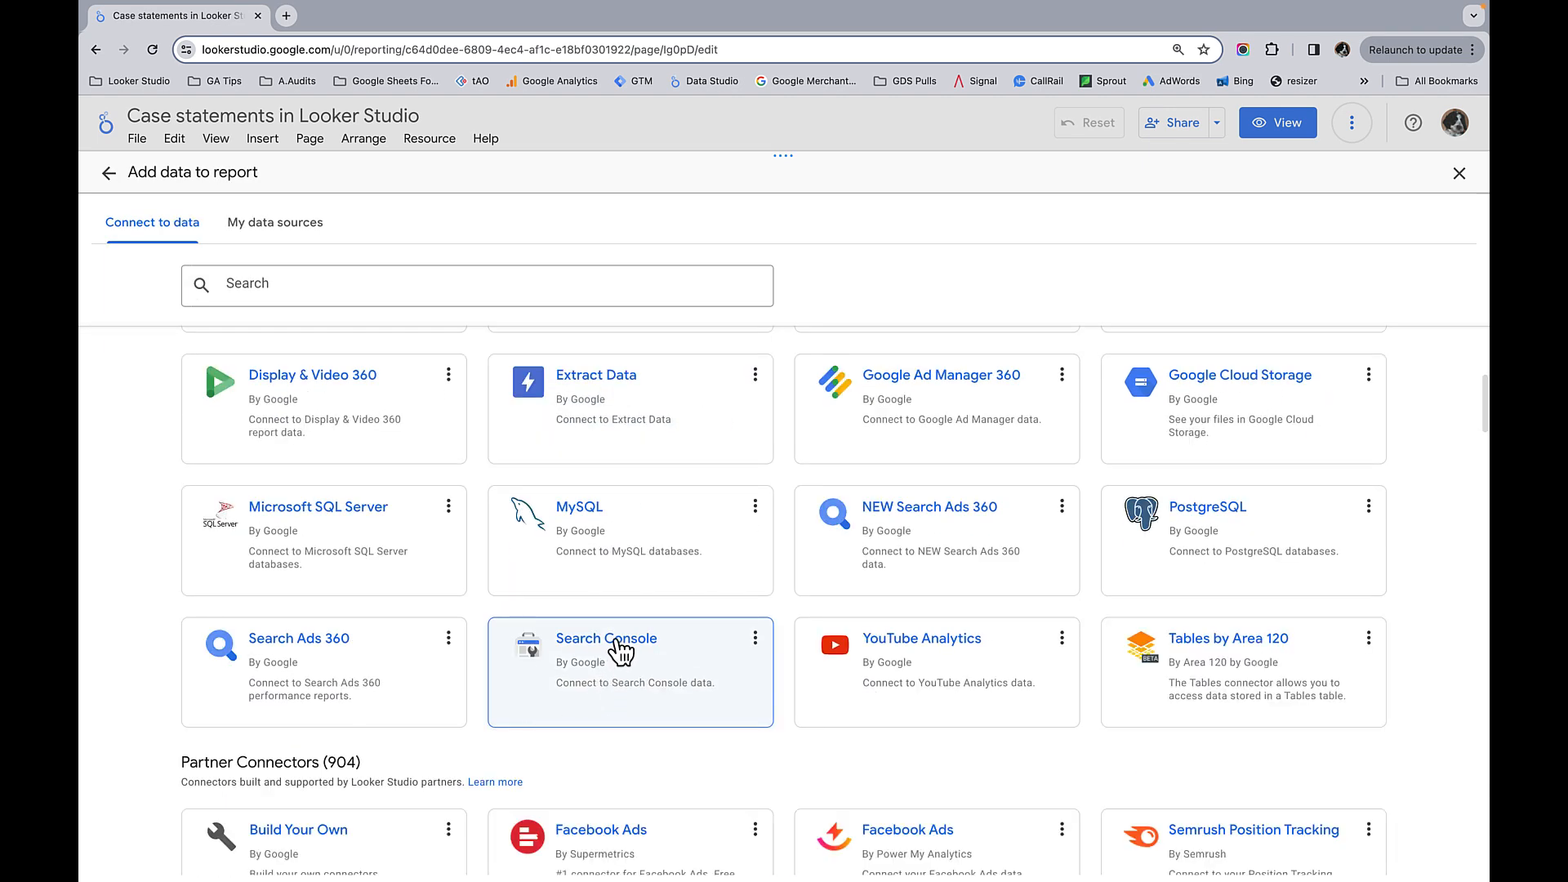
left_click(613, 641)
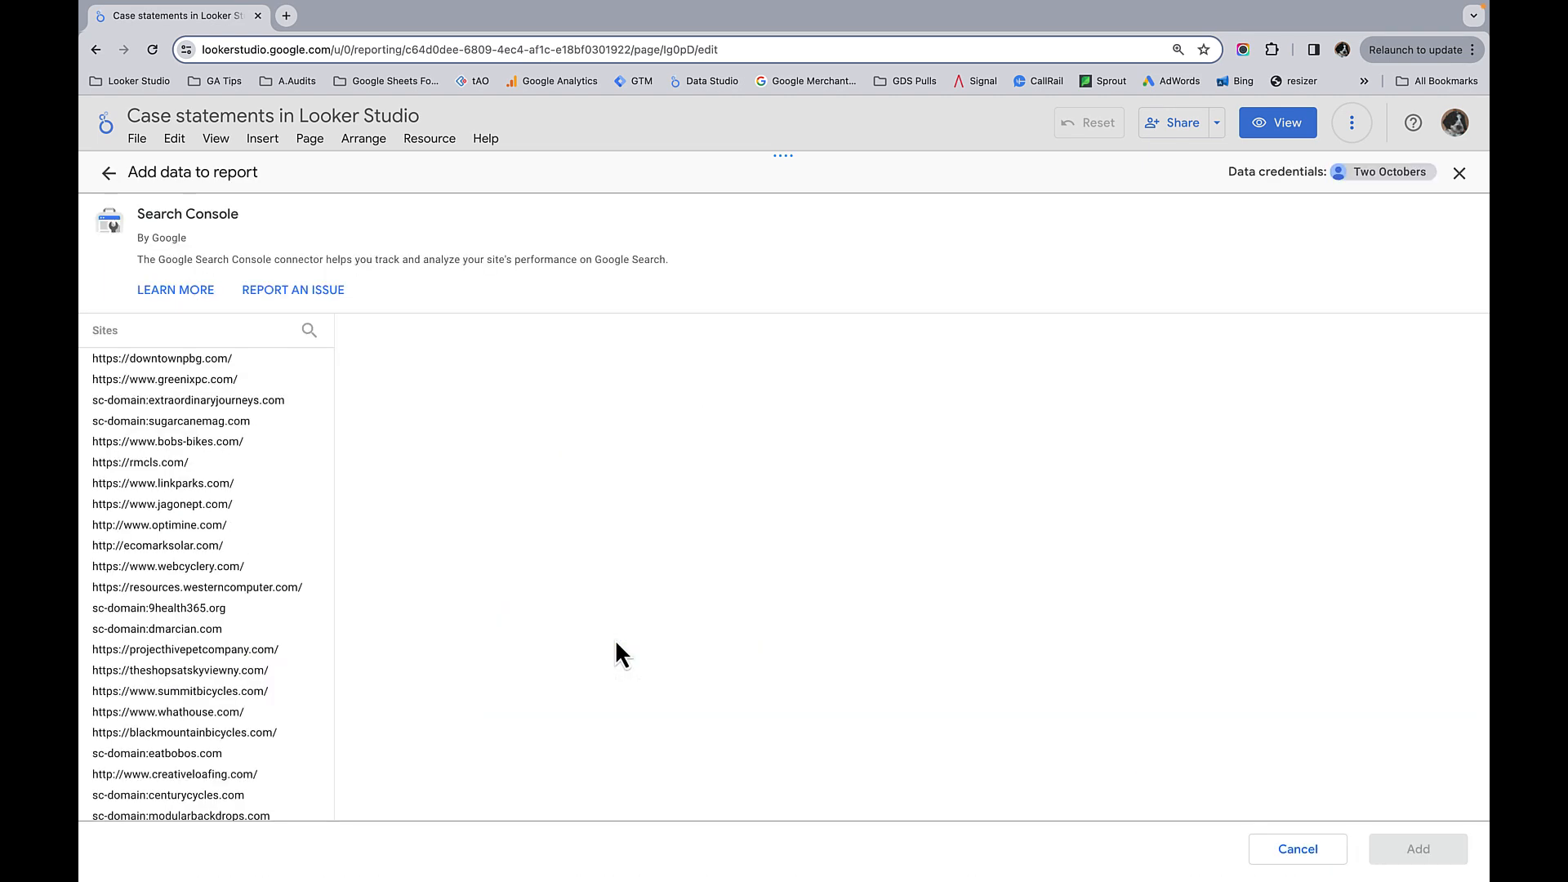
left_click(308, 332)
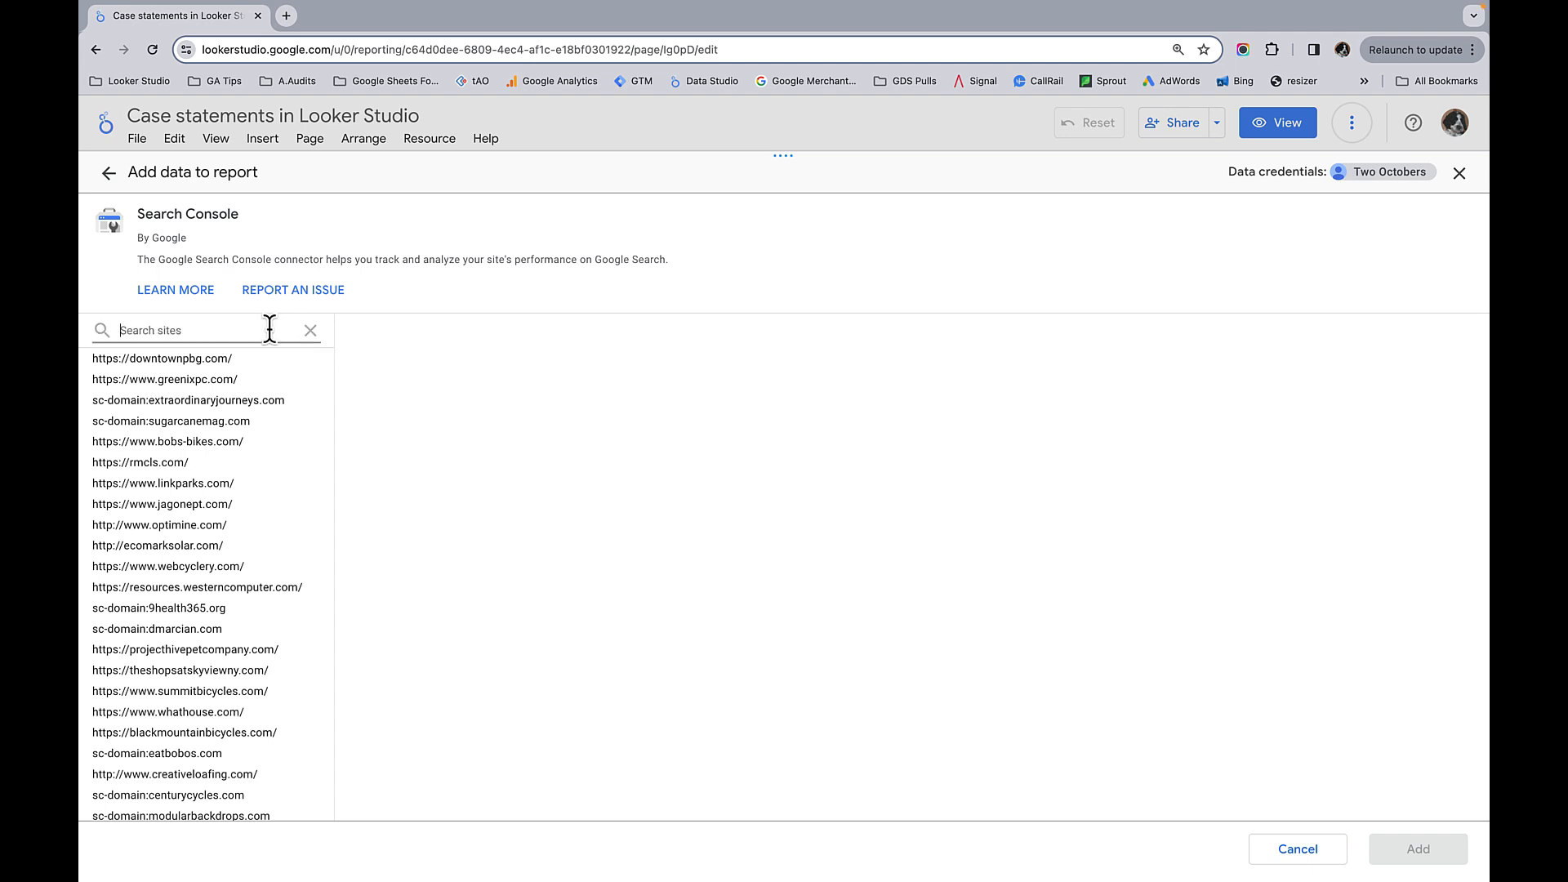
type("two")
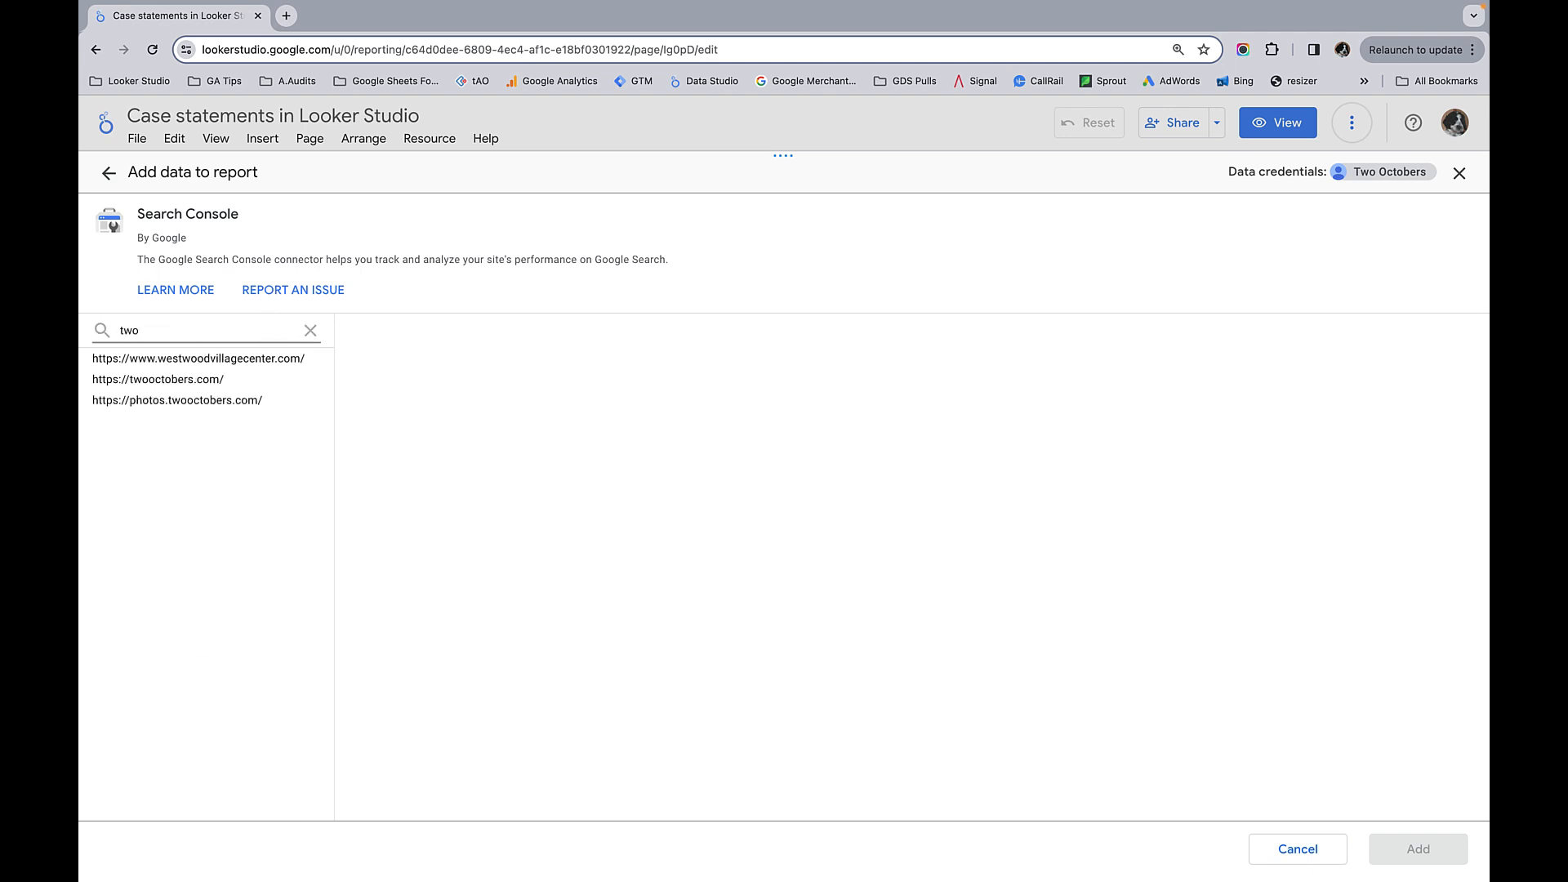
left_click(183, 382)
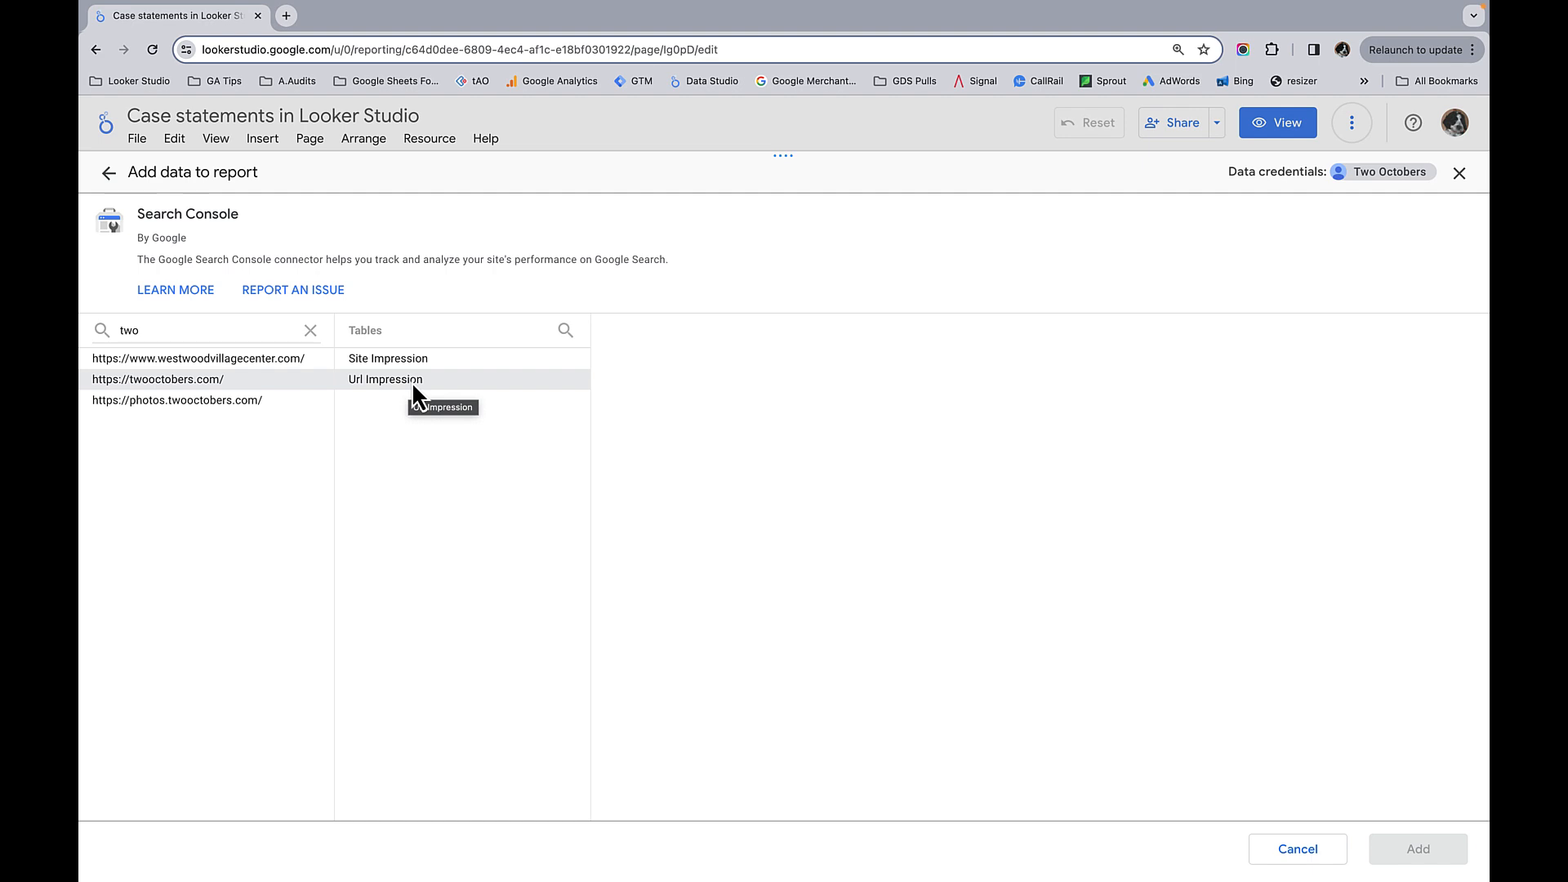
left_click(390, 356)
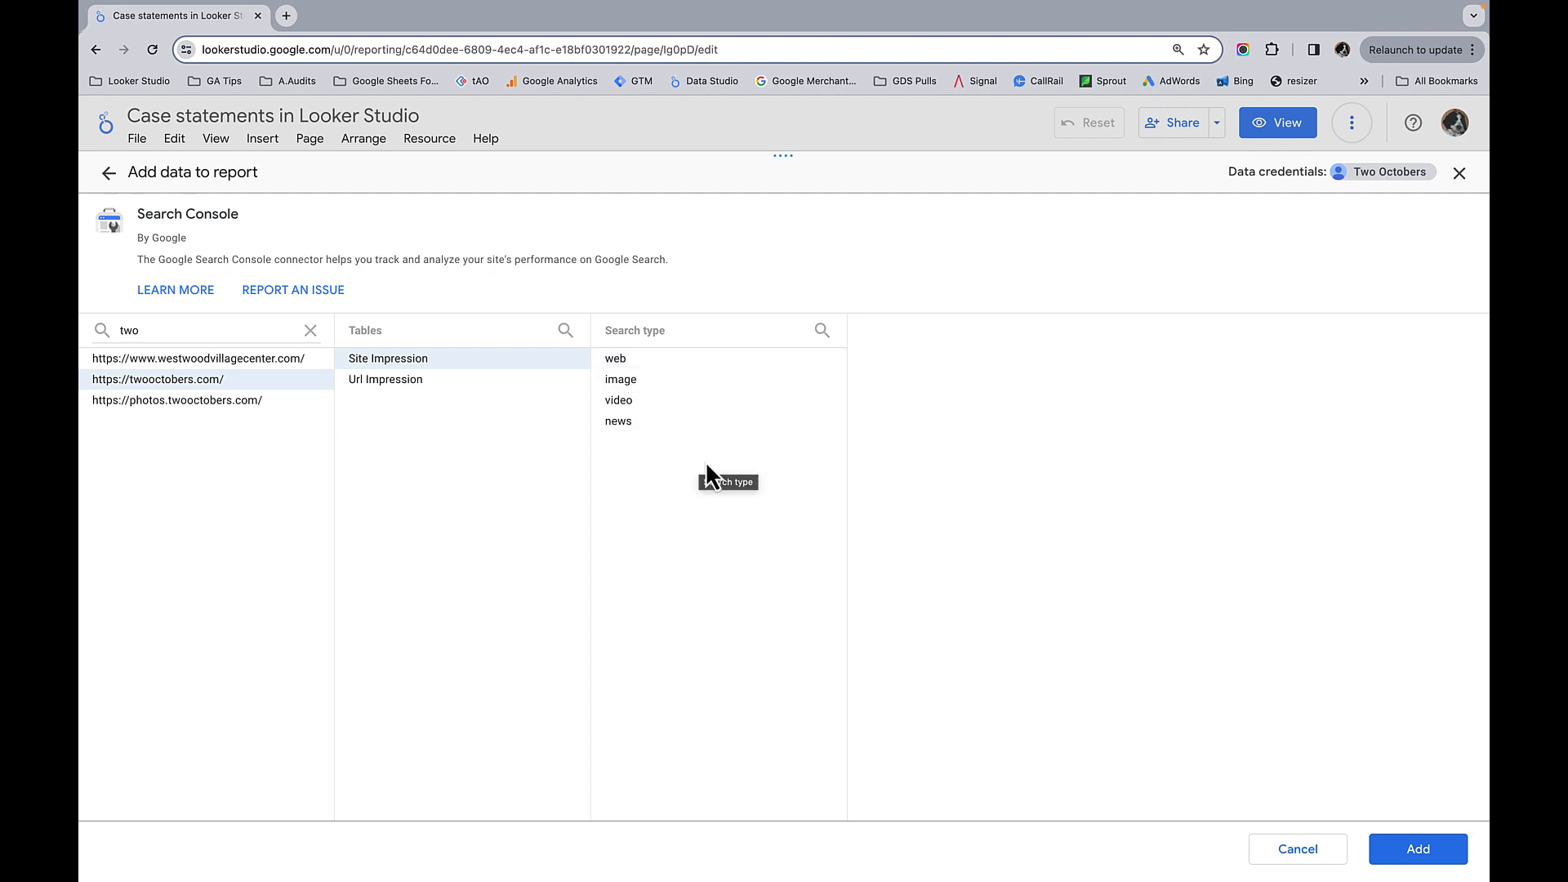
left_click(1416, 849)
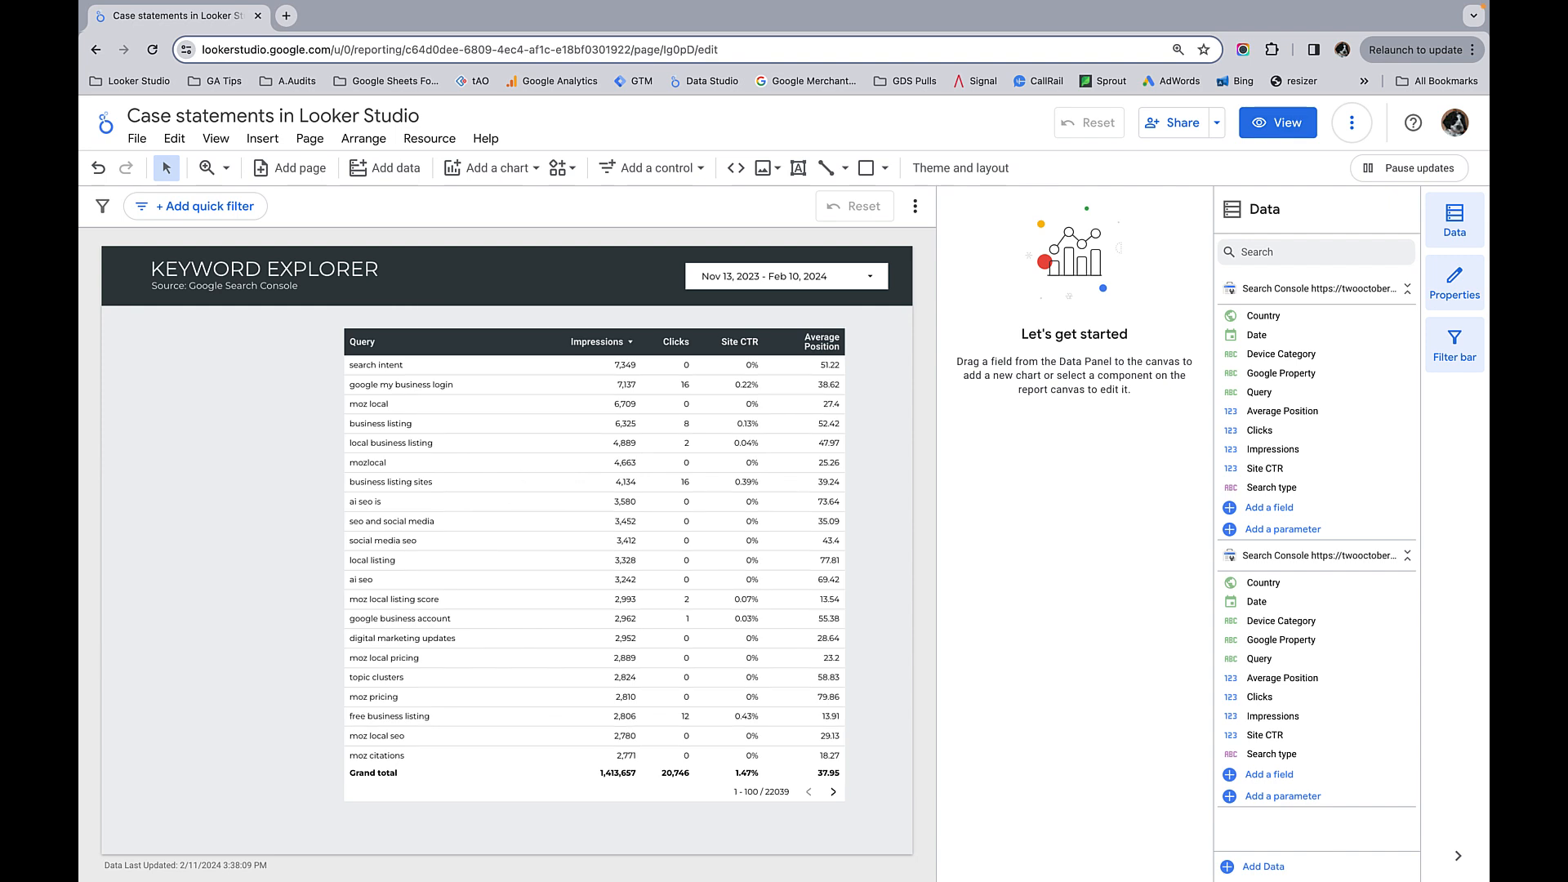
Step: Remove the duplicate Search Console data source that no chart uses from the report's added data sources
left_click(433, 139)
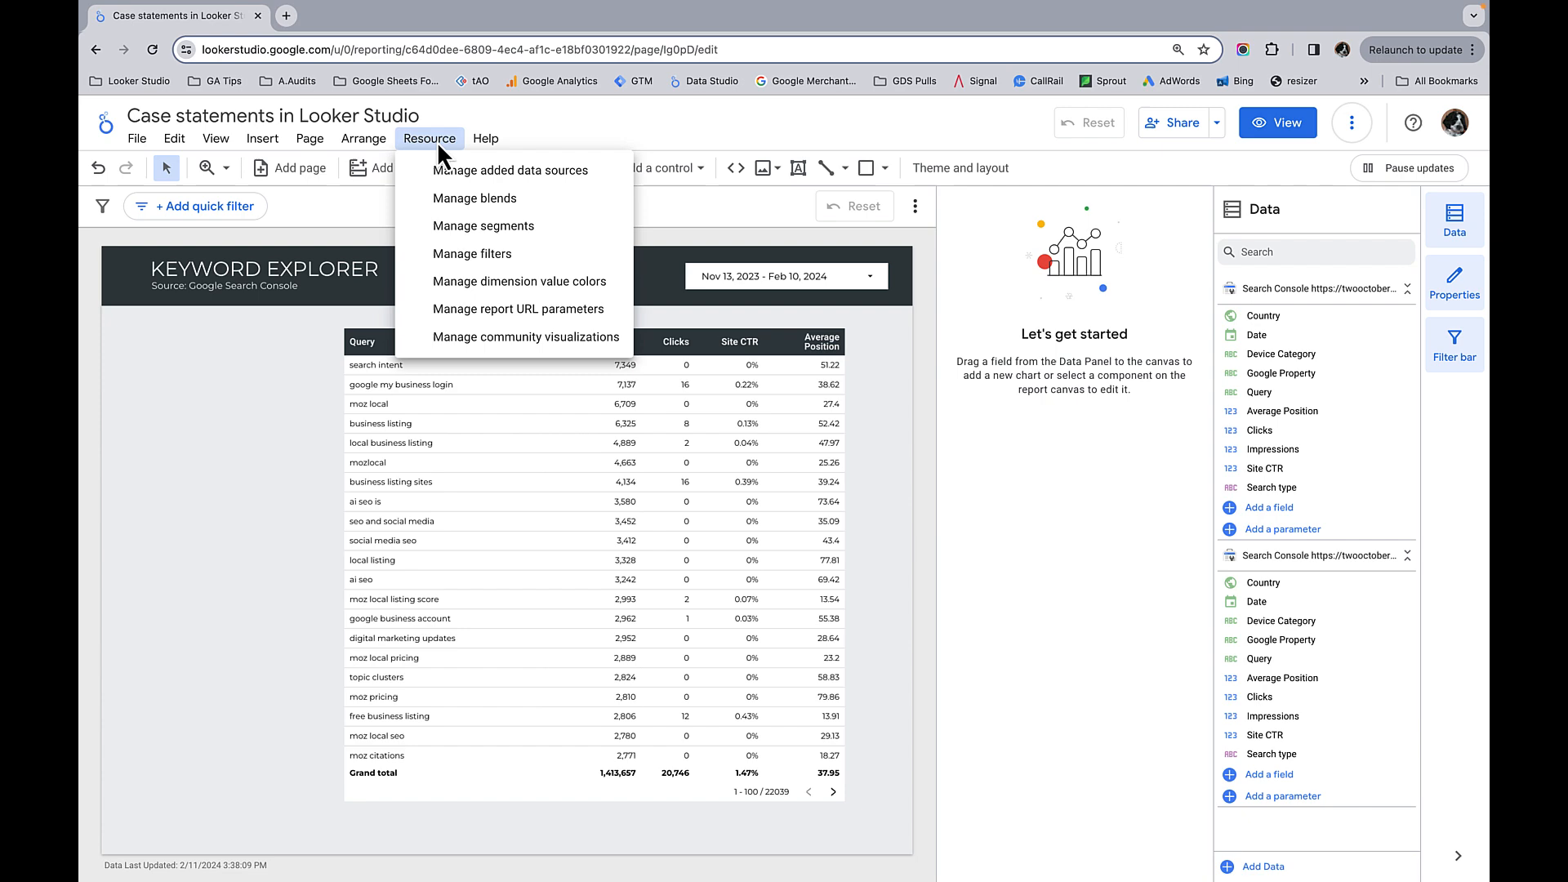
left_click(490, 171)
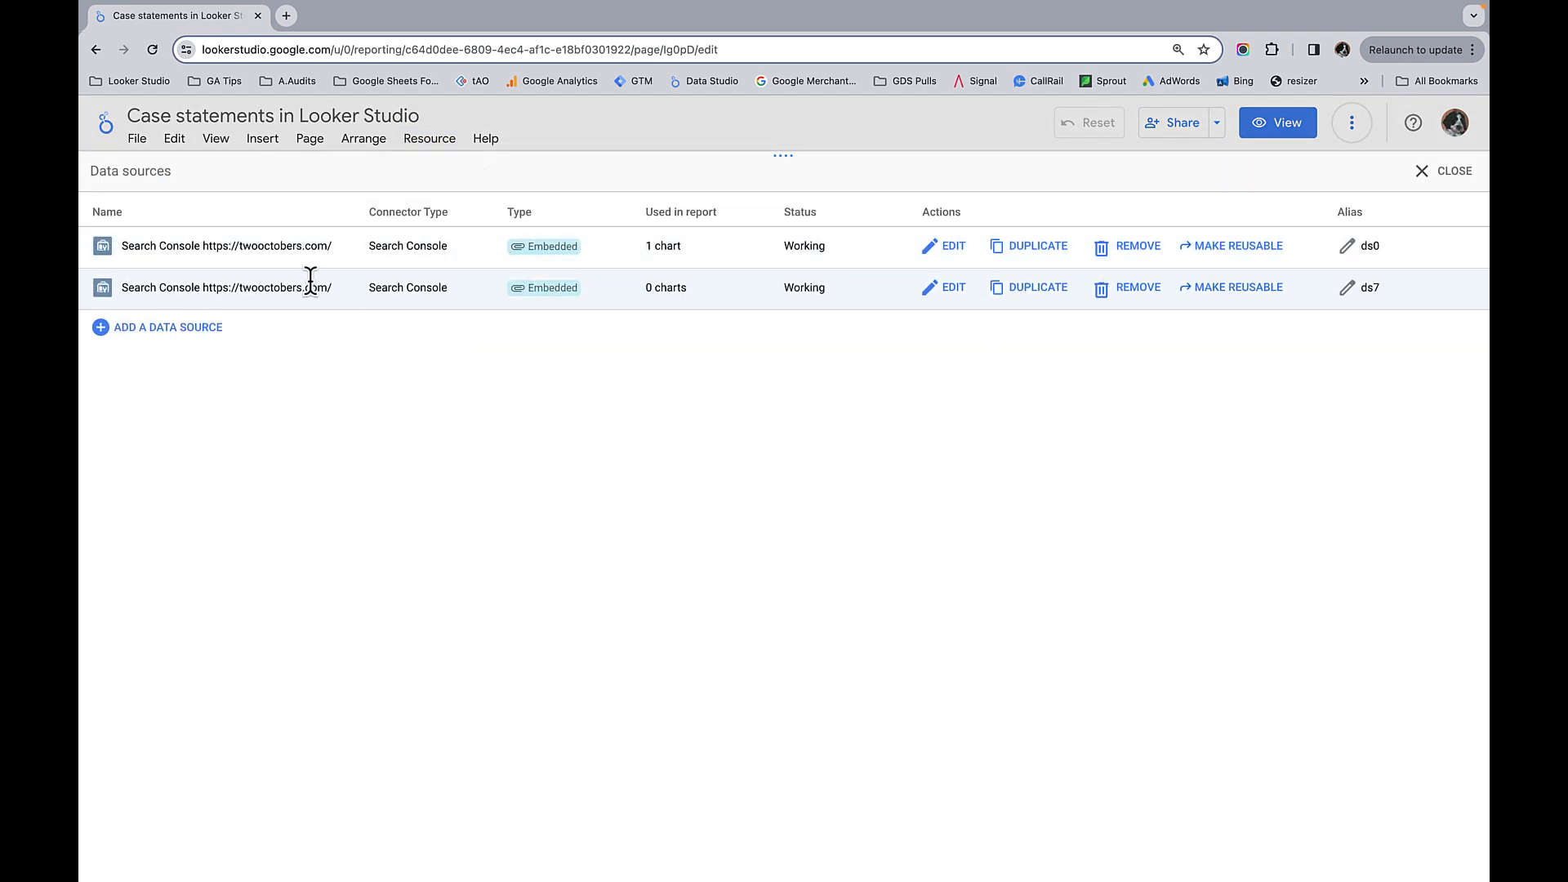
left_click(1129, 289)
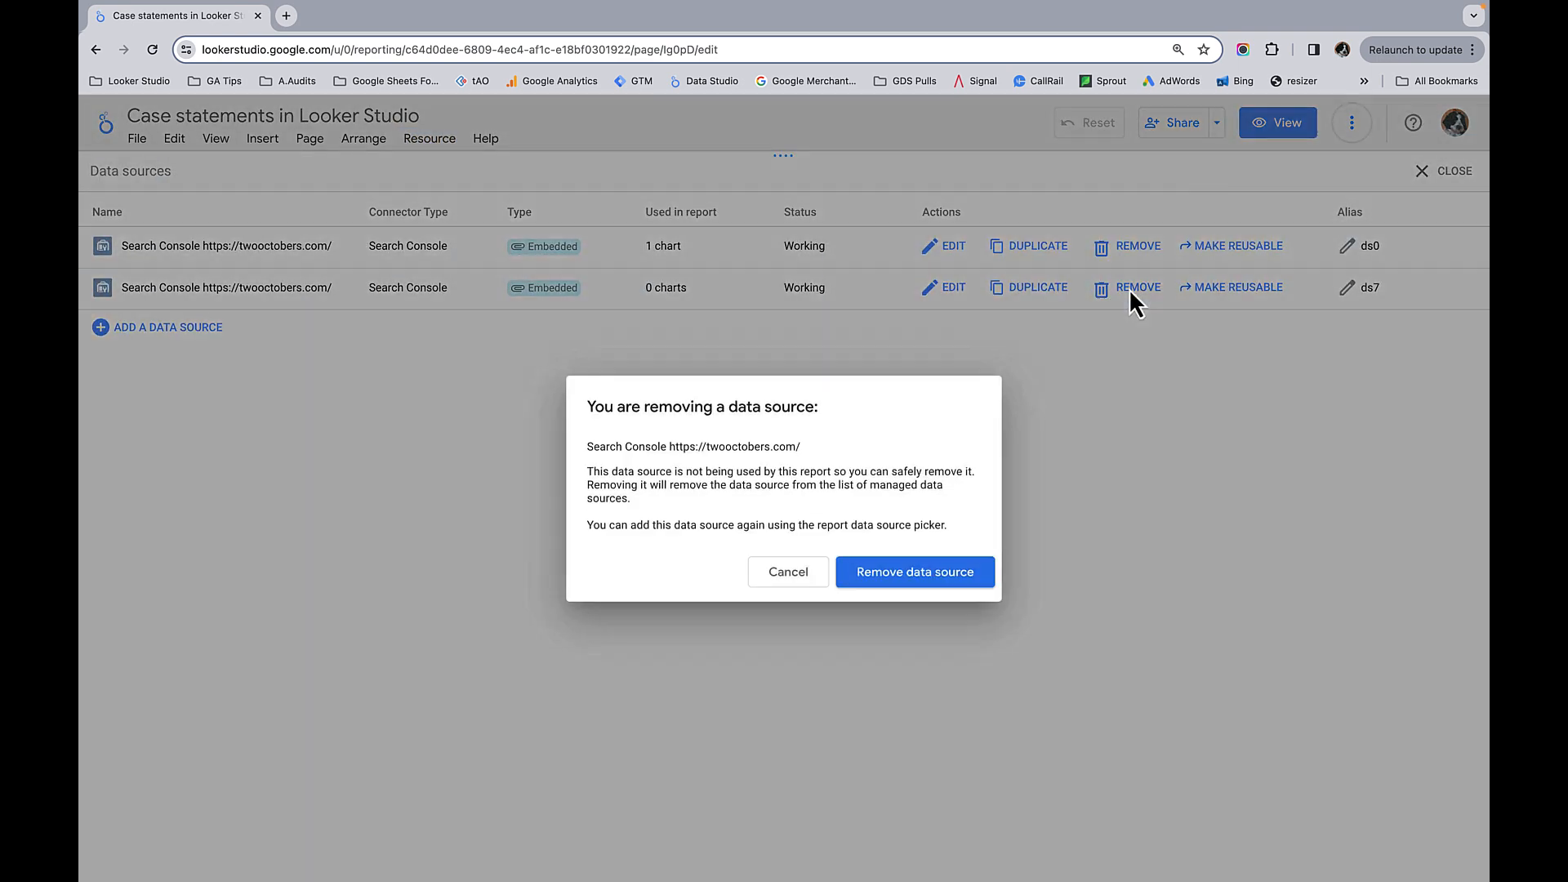
left_click(936, 580)
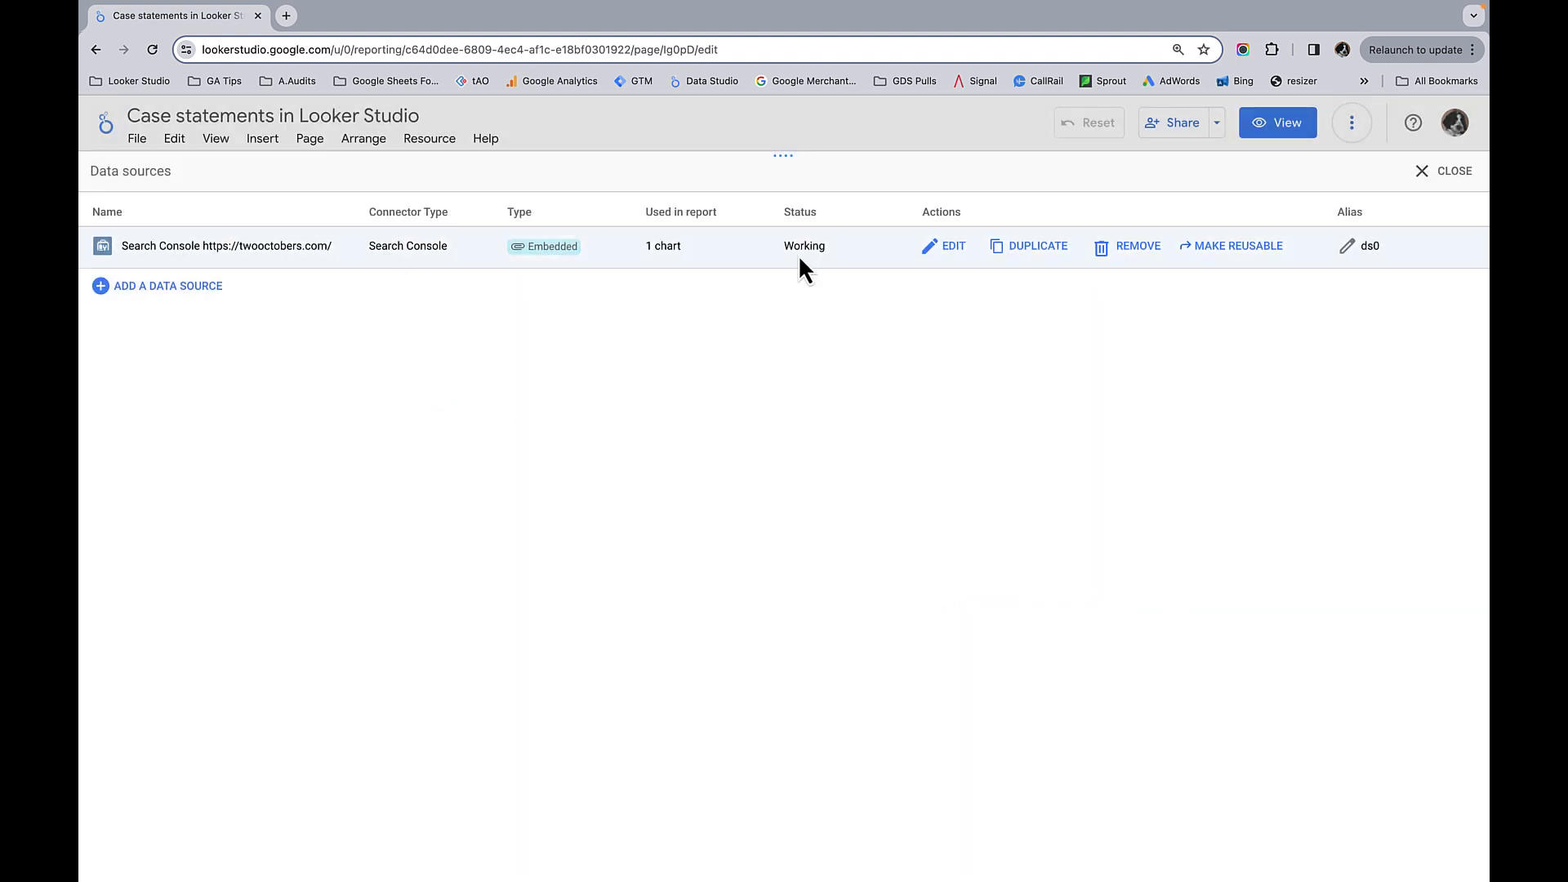
Step: Edit the Search Console data source and add a calculated field named "Branded / Non-branded"
left_click(954, 247)
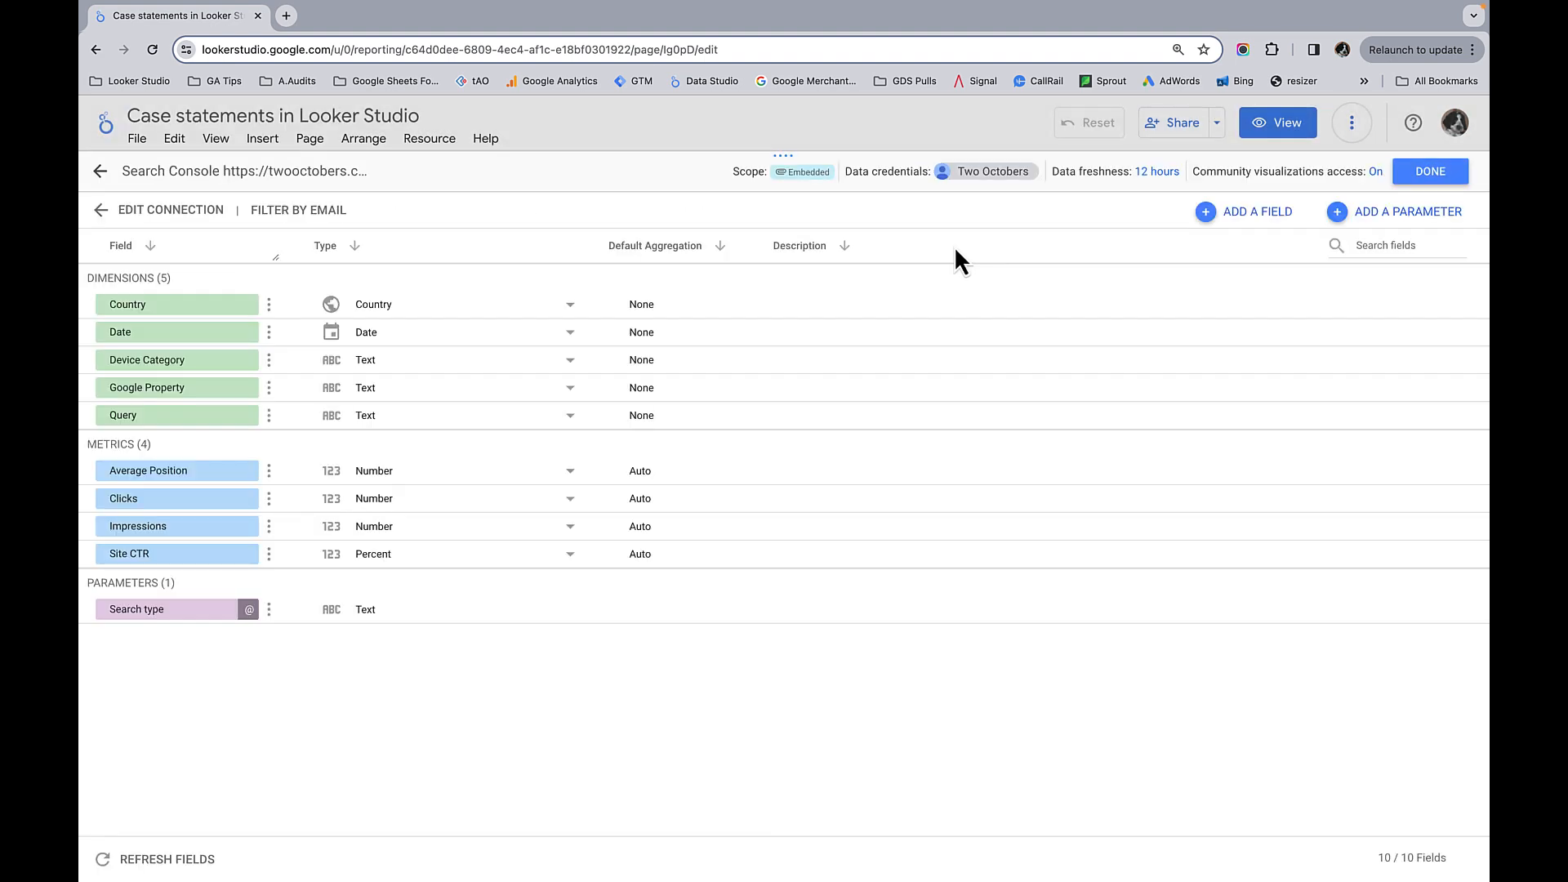
left_click(1259, 222)
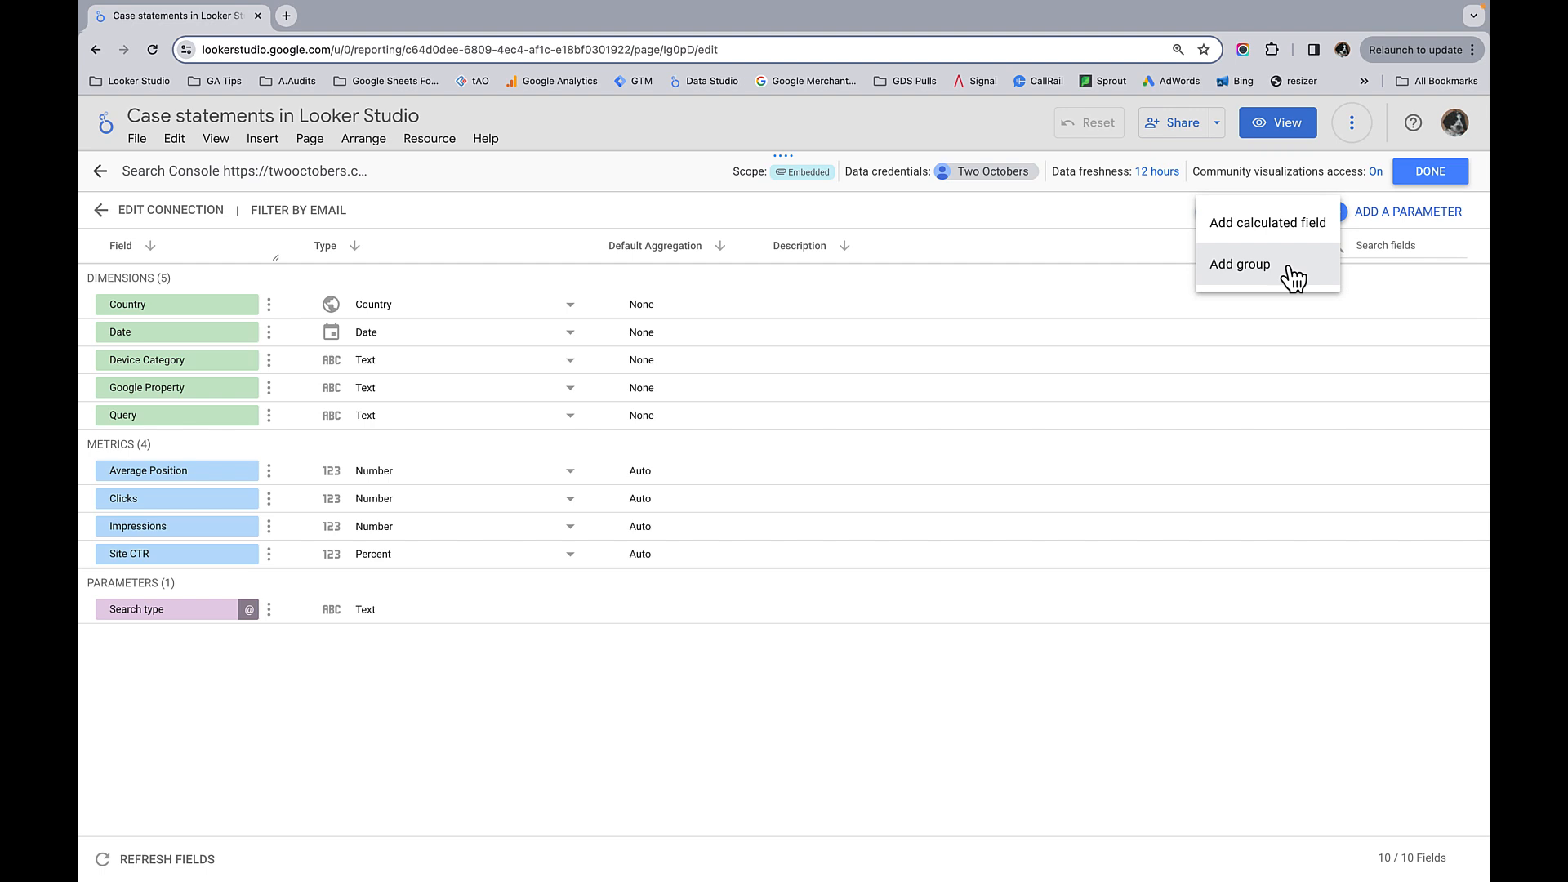
left_click(1271, 222)
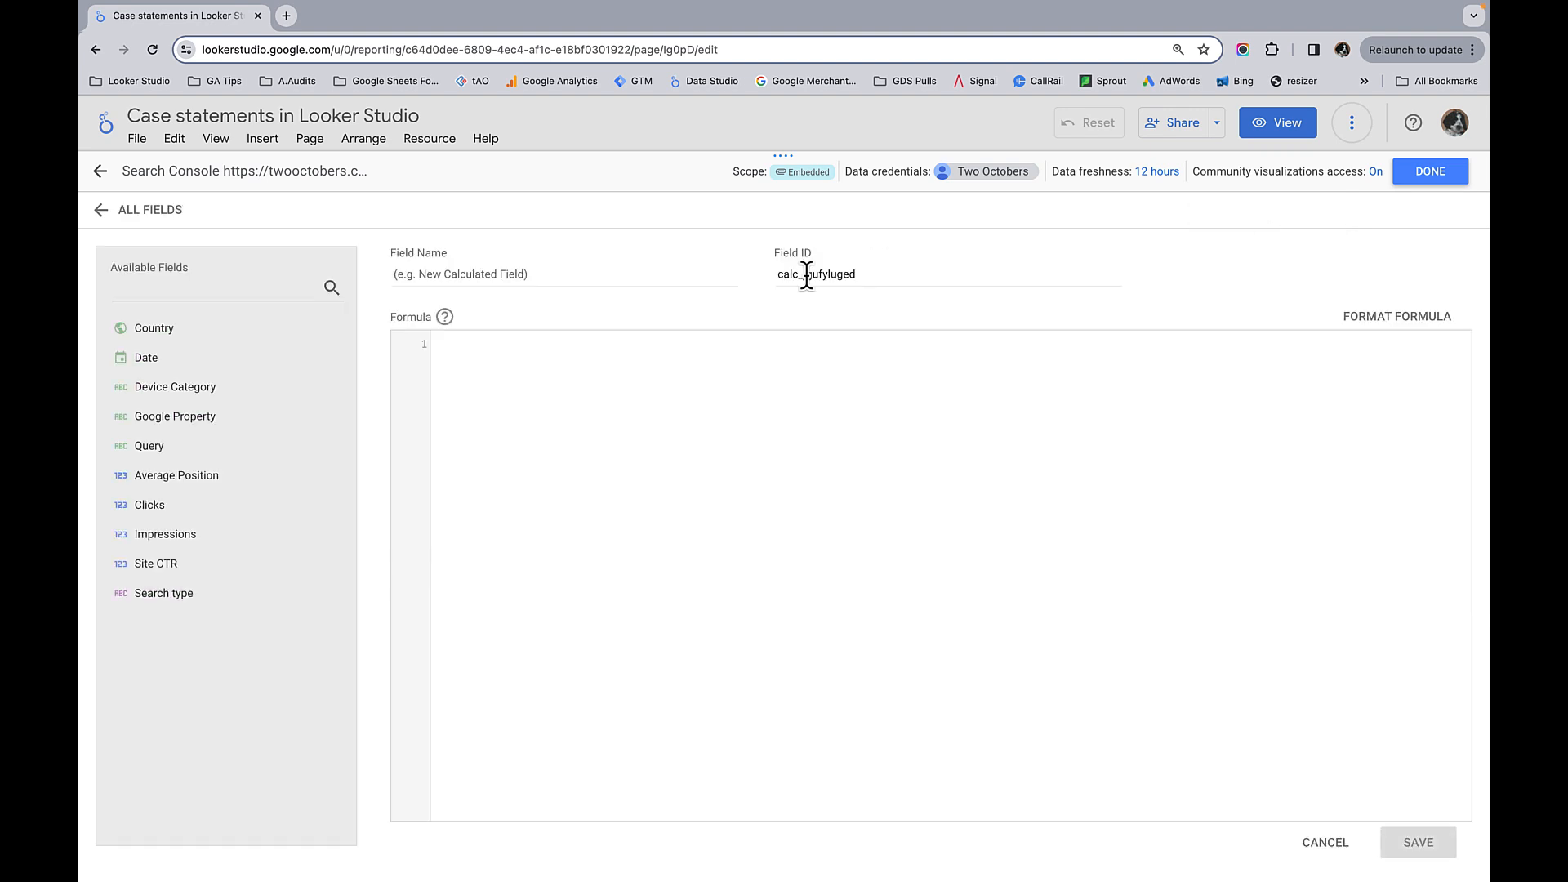
left_click(611, 270)
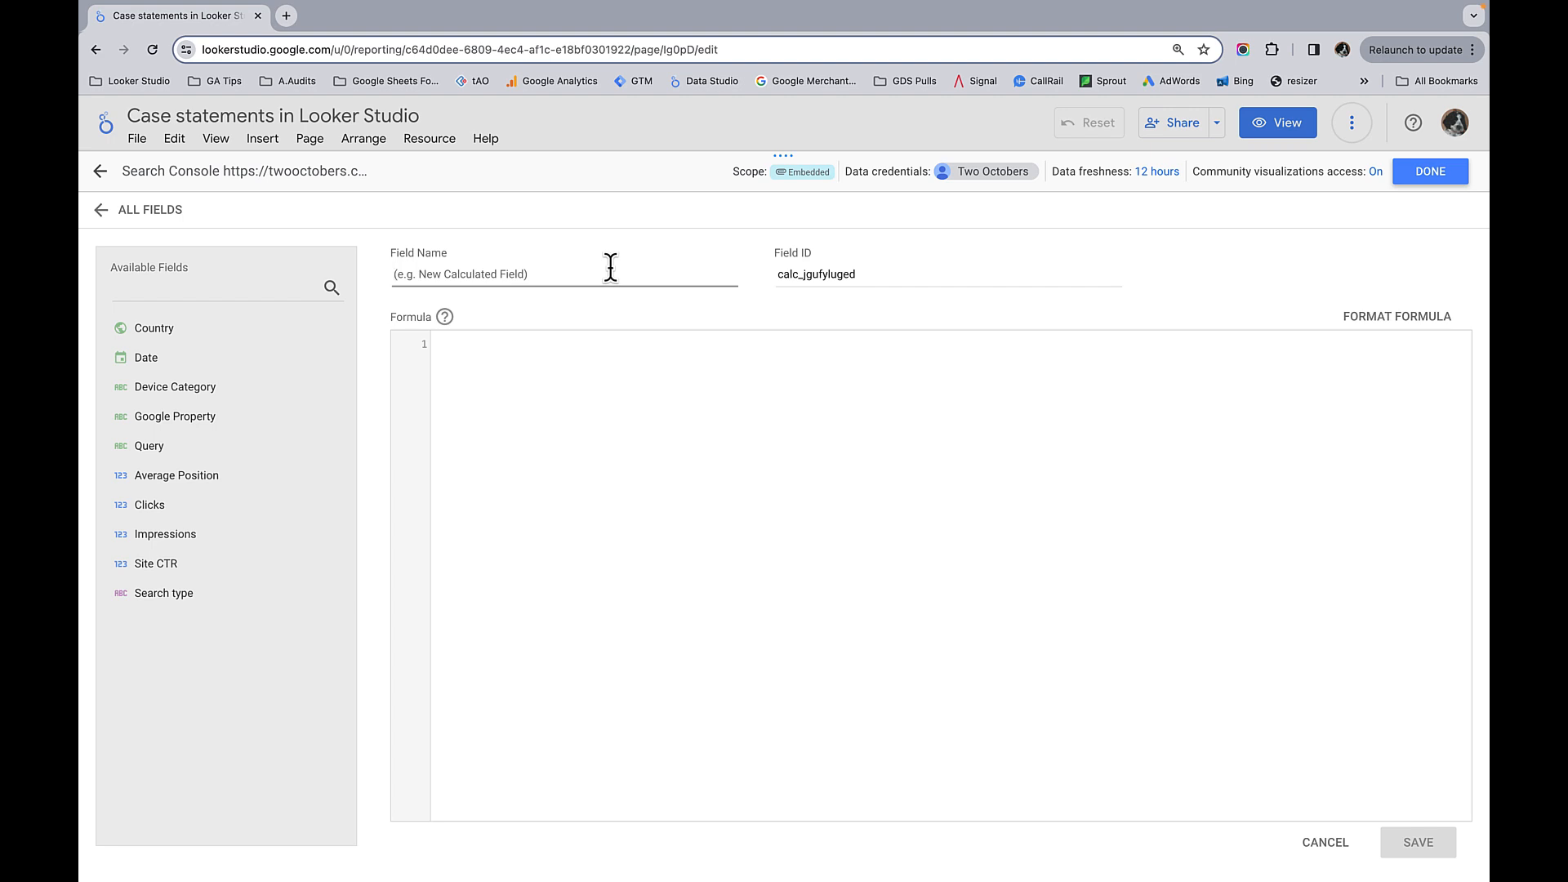
type("Branded / Non-branded")
Step: Begin the calculated field's formula with a CASE statement
left_click(734, 413)
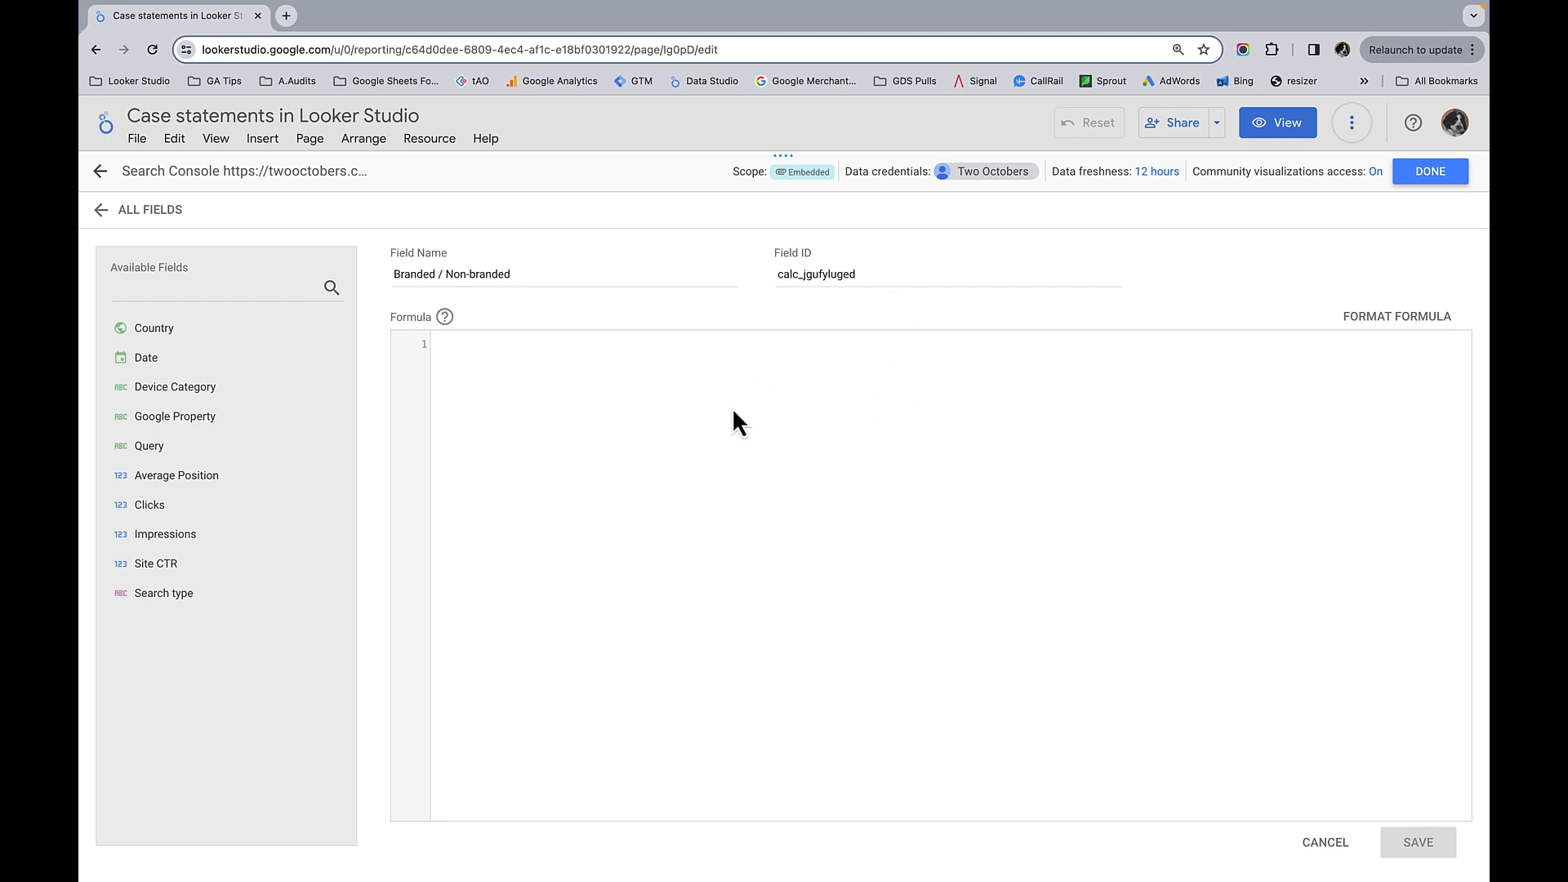
type("CASE")
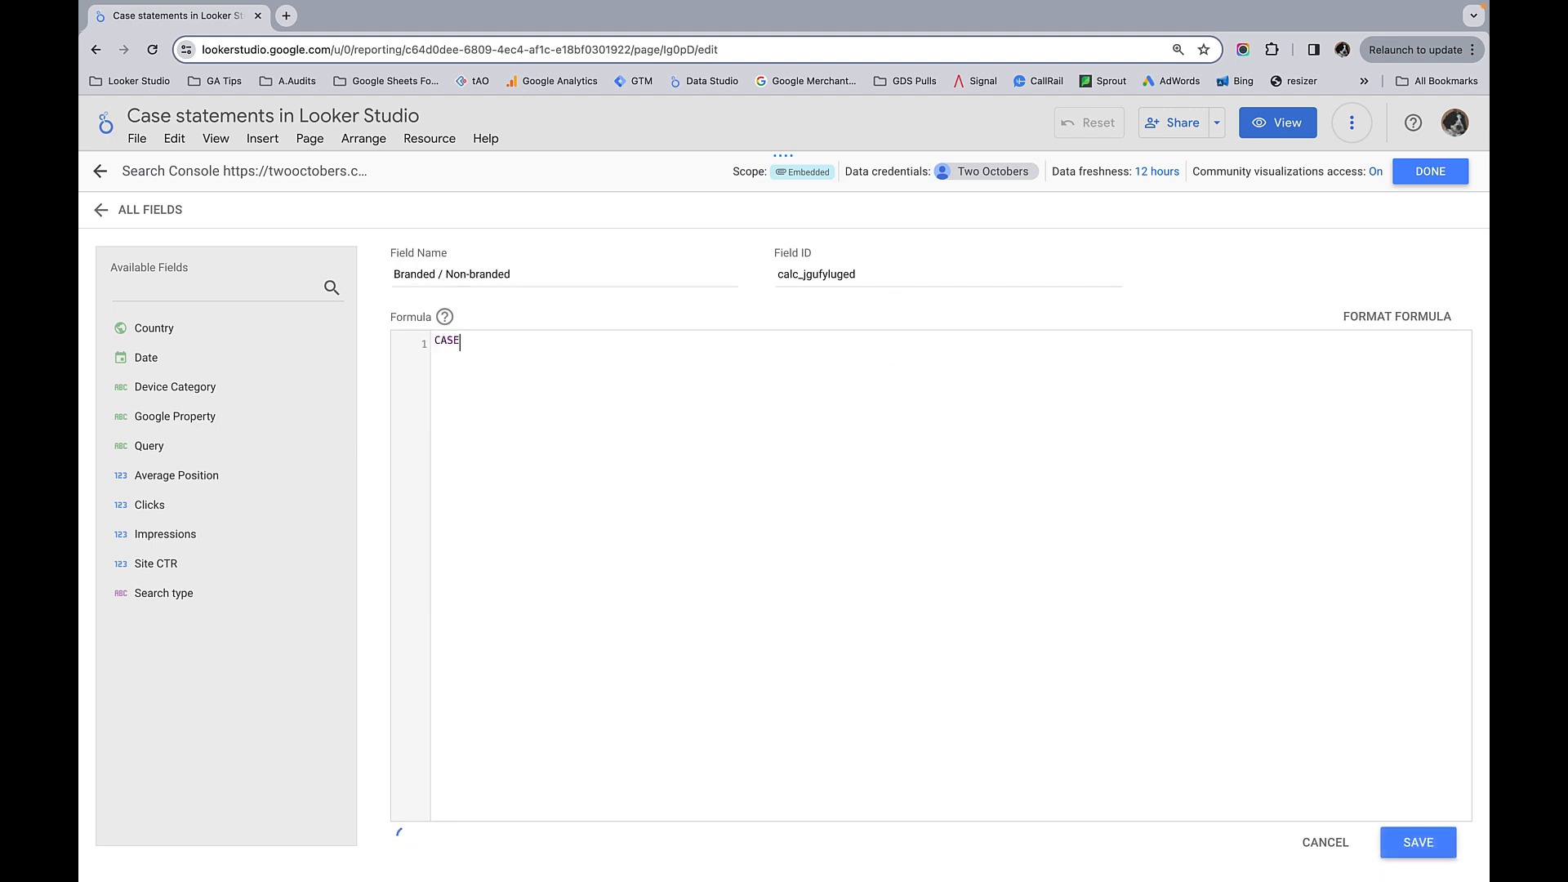
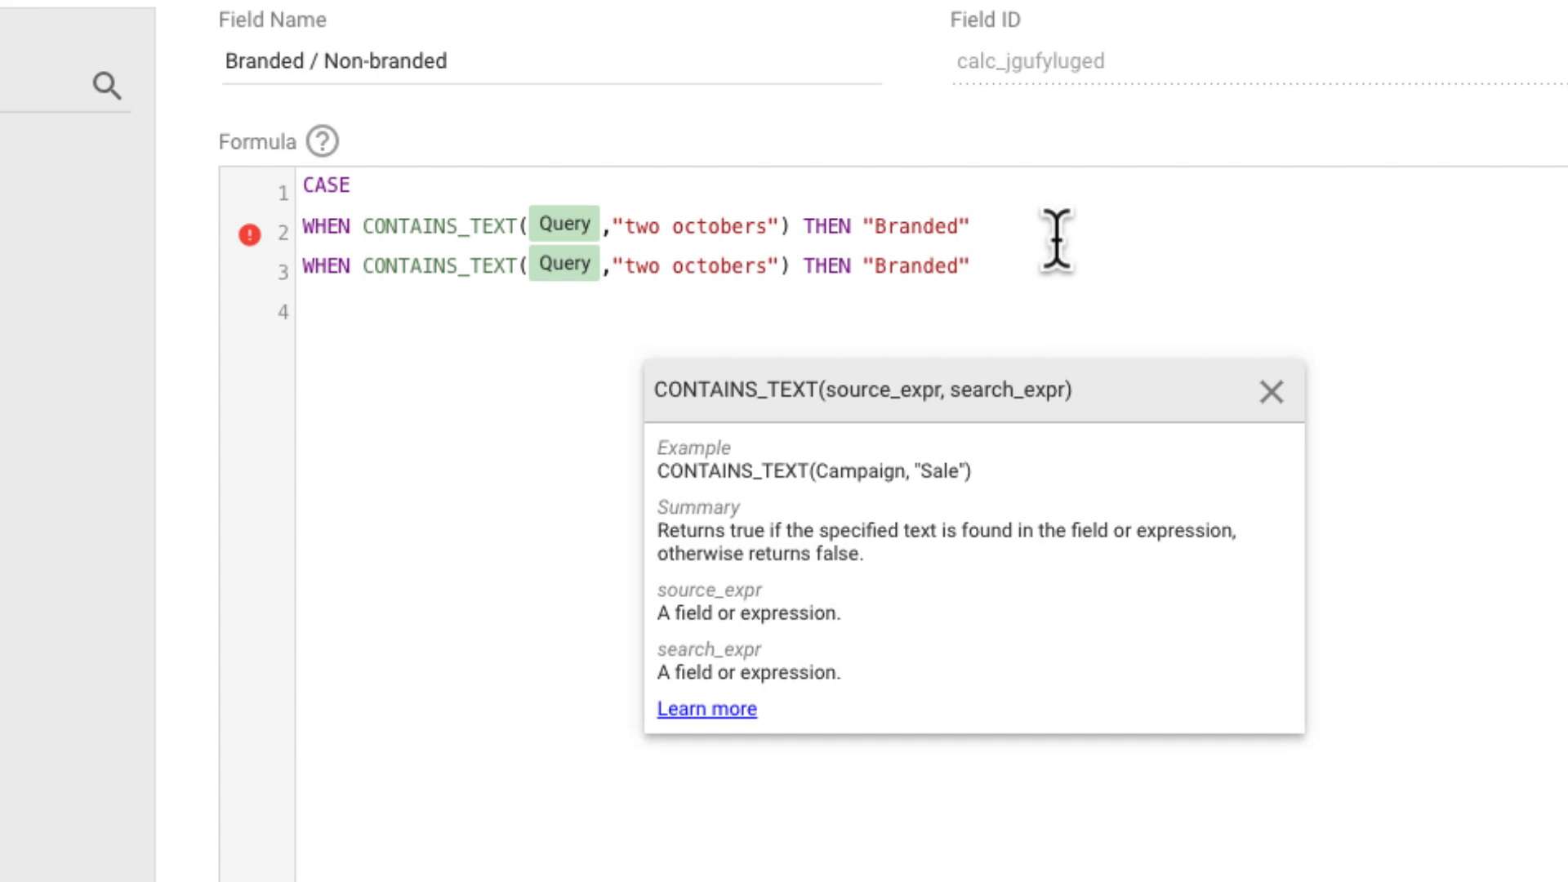
Step: Finish the CASE formula with a second WHEN matching "twooctobers" as "Branded", ELSE "Non-branded" and END, and update the field
key("BackSpace")
left_click(1026, 266)
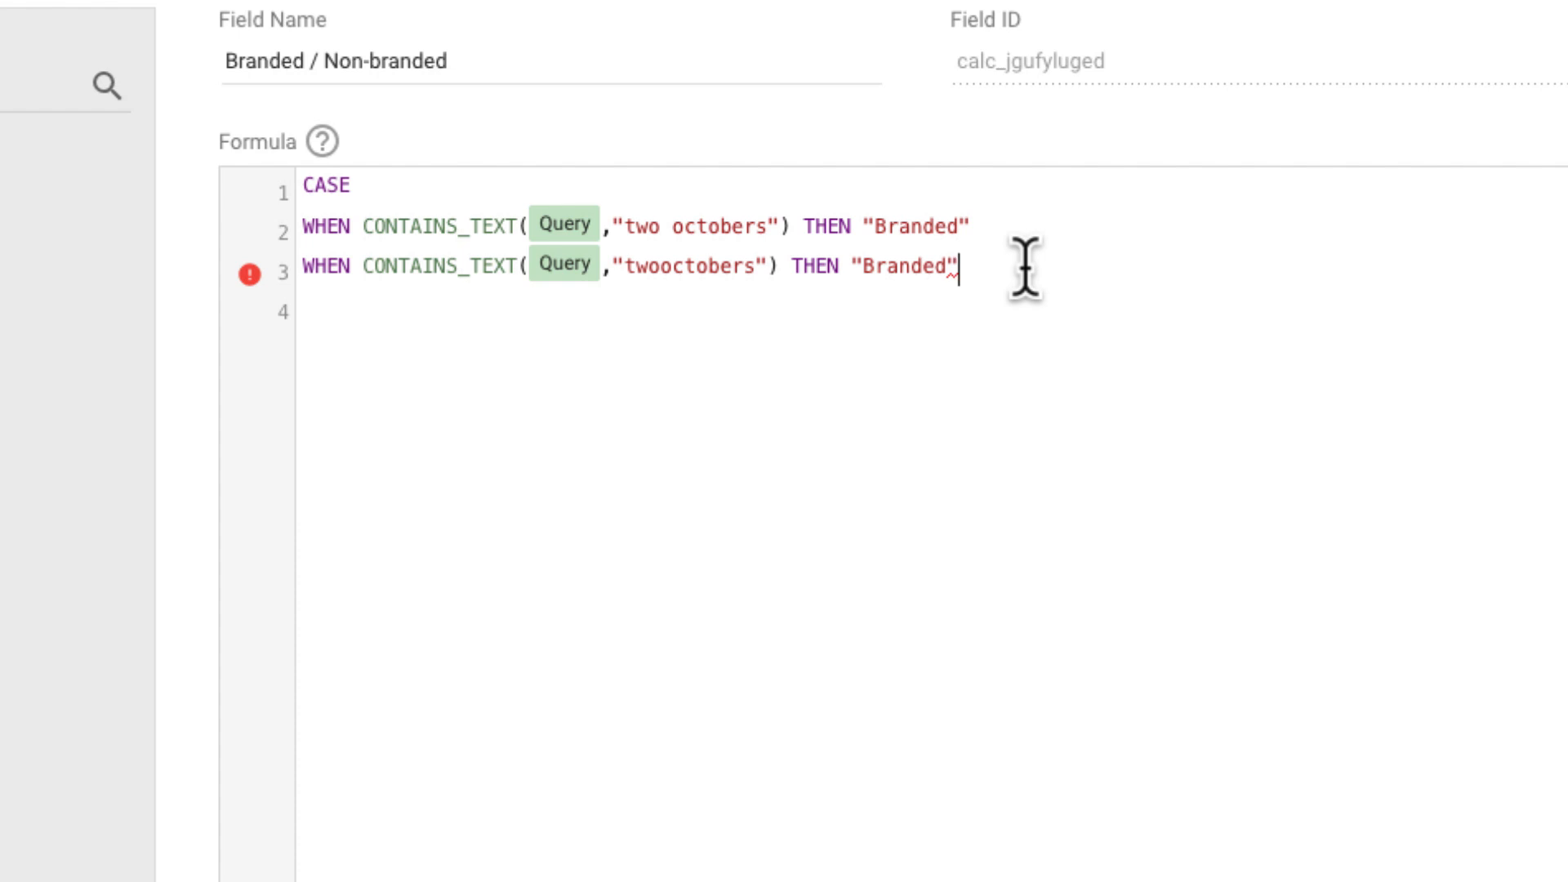
key("Return")
type("E")
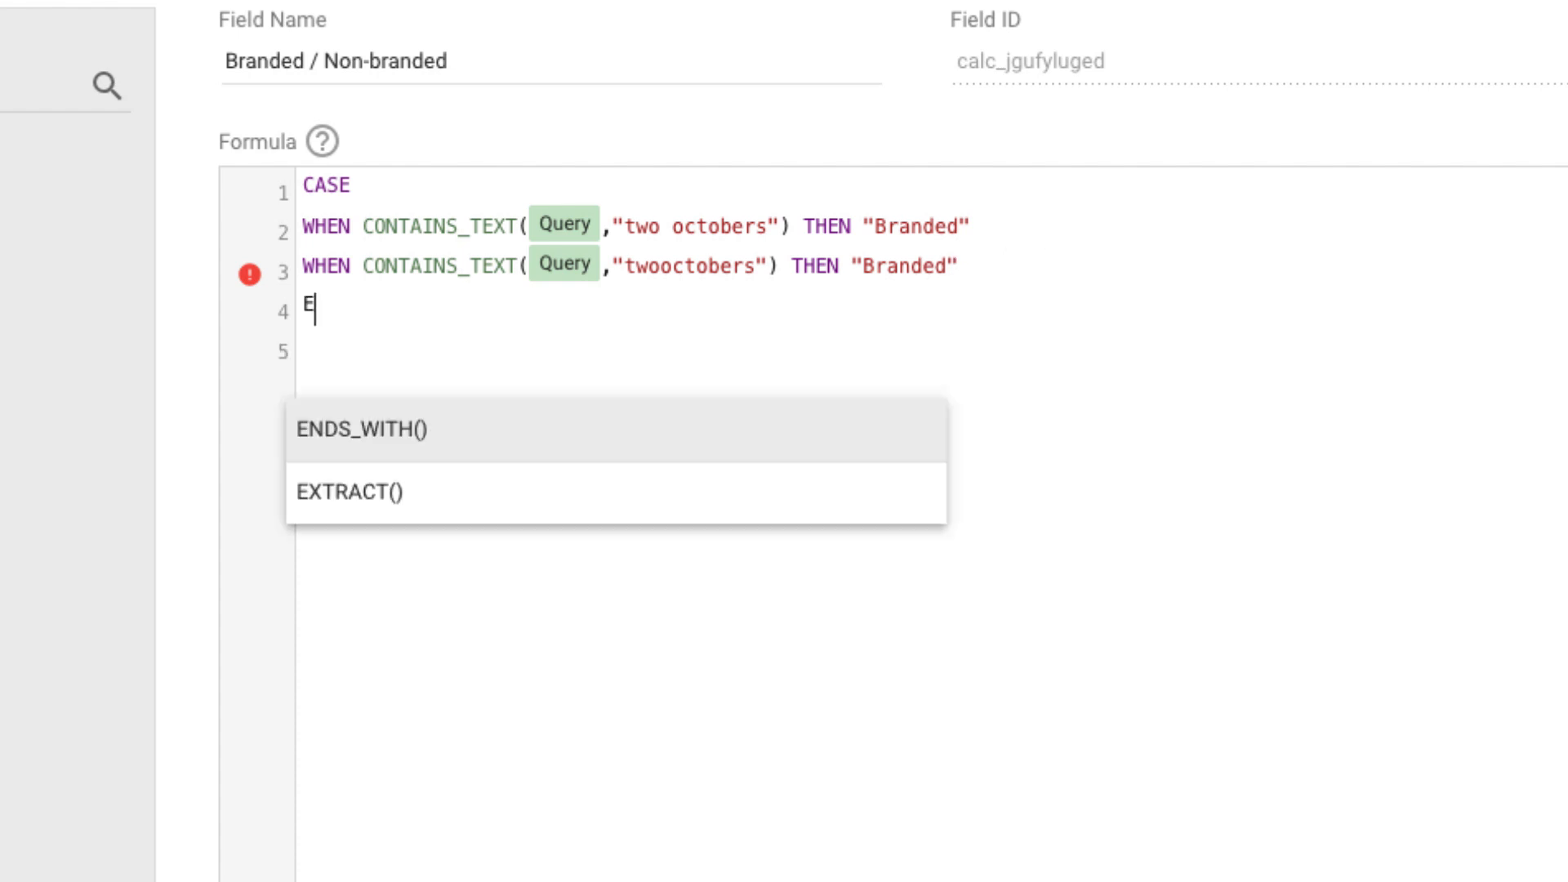
type("LSE \"Non")
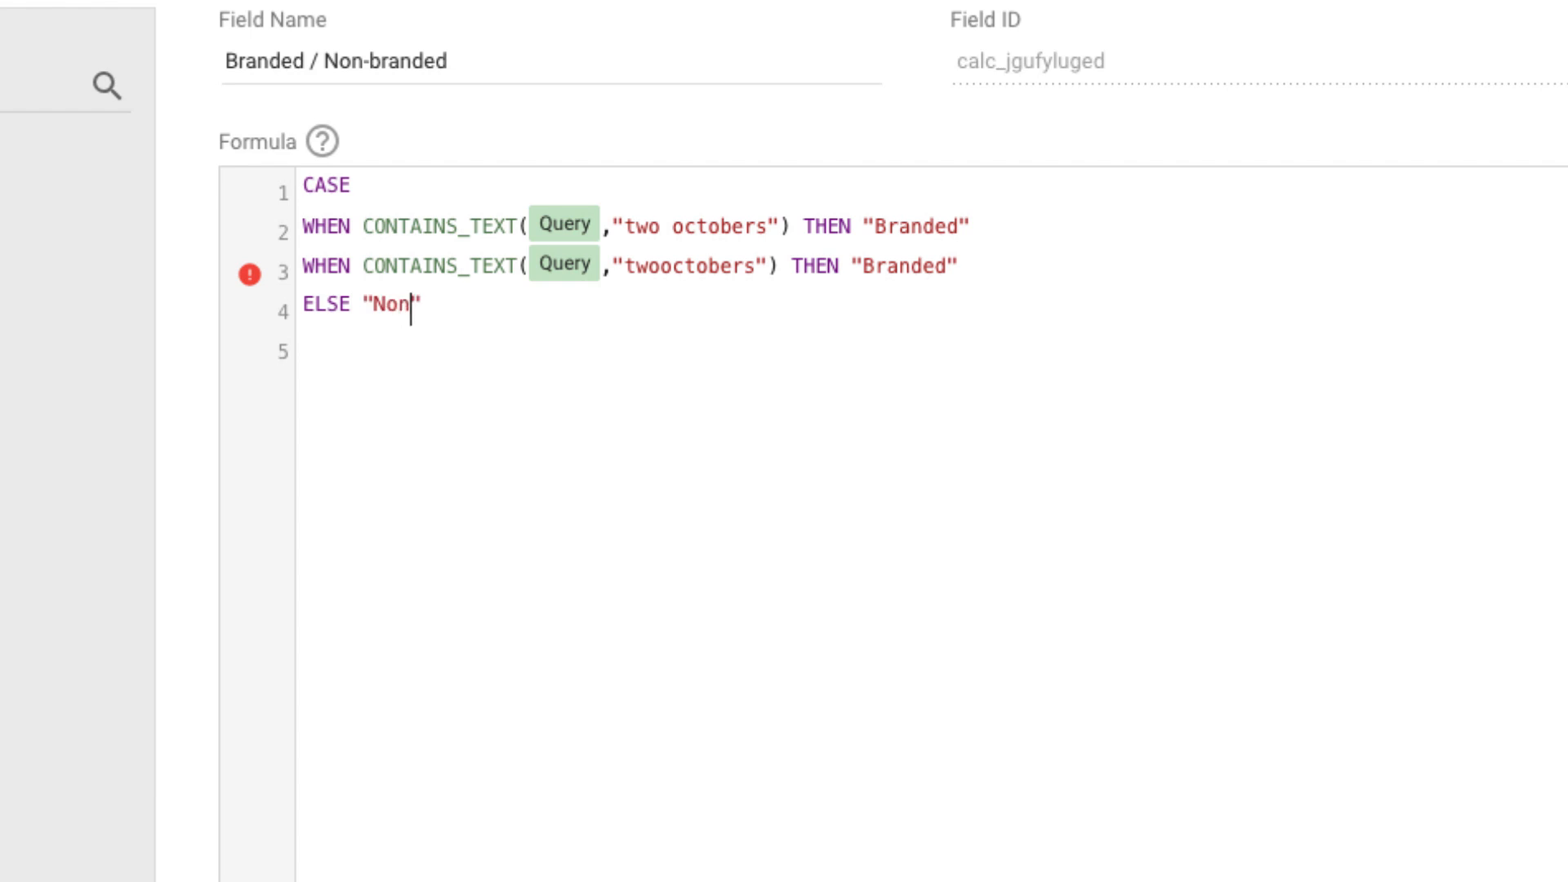
type("-branded\" ")
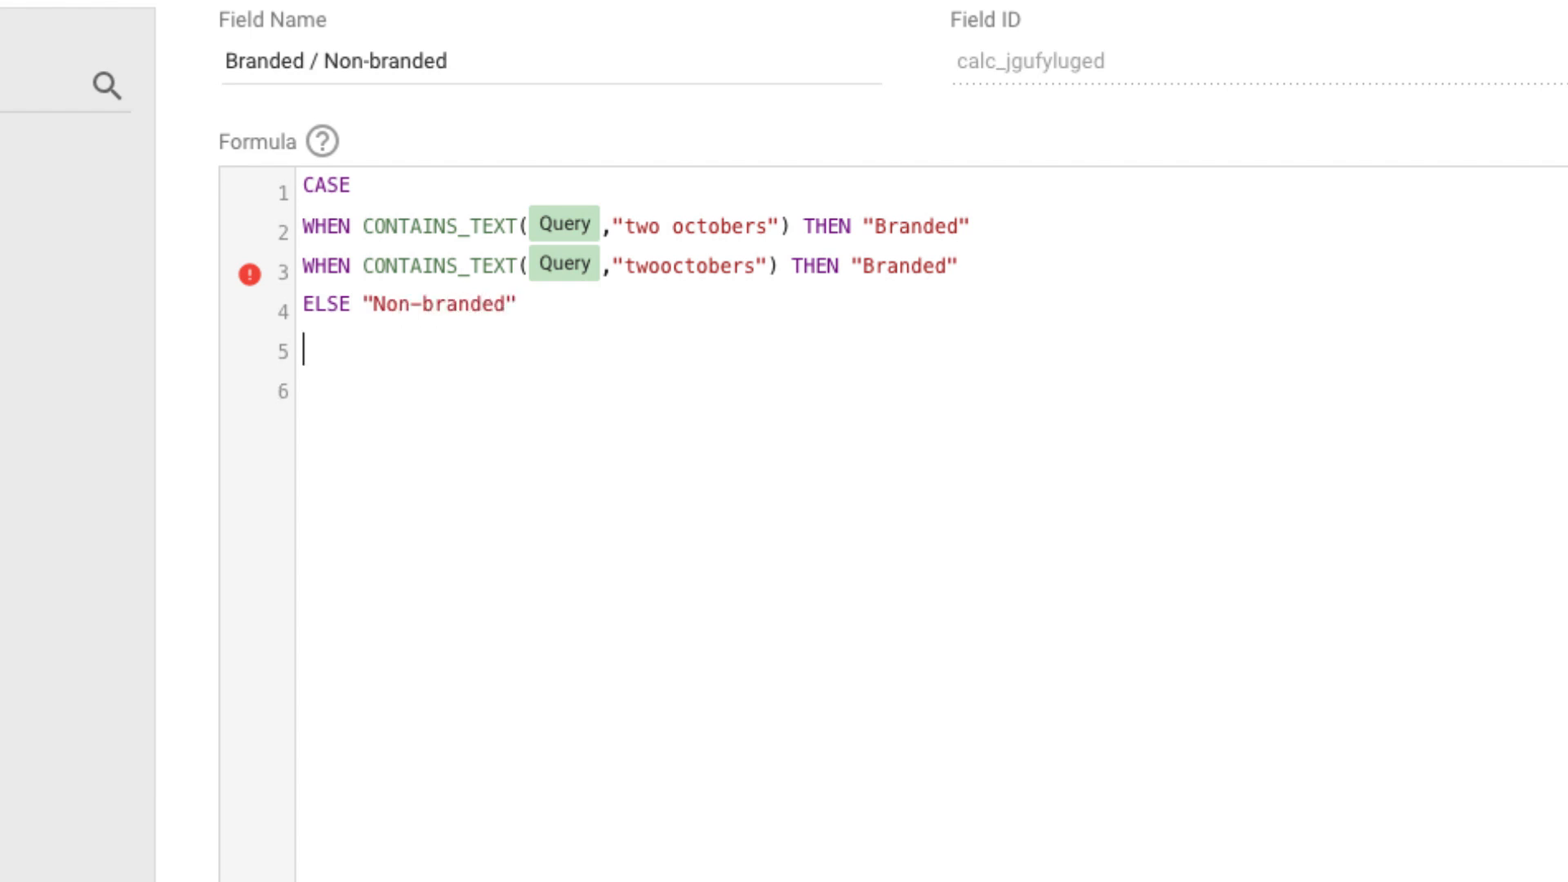
type("END")
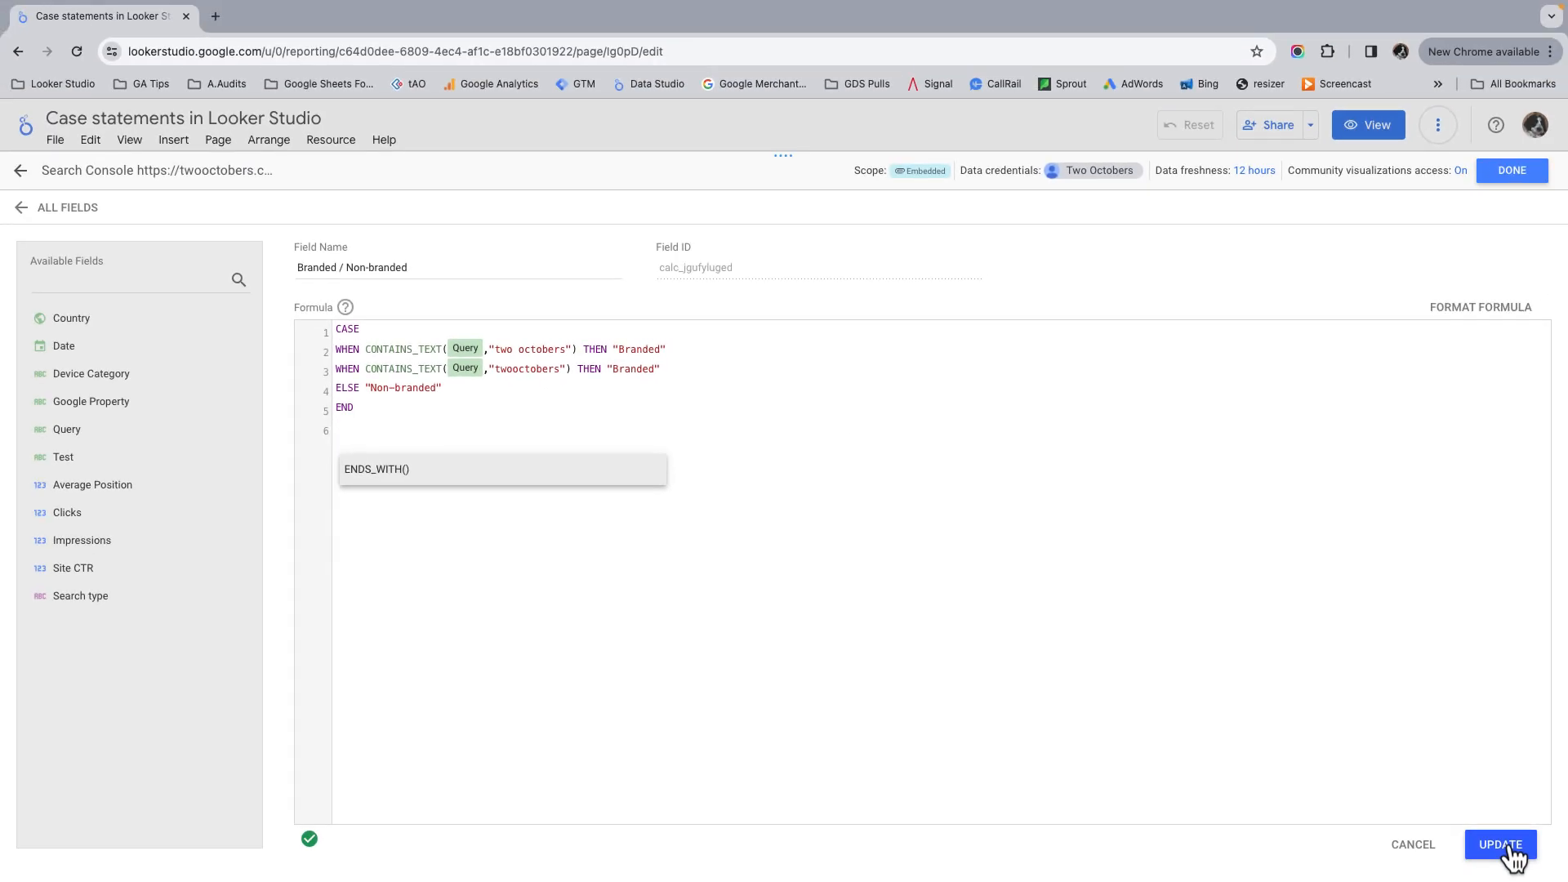
left_click(1507, 846)
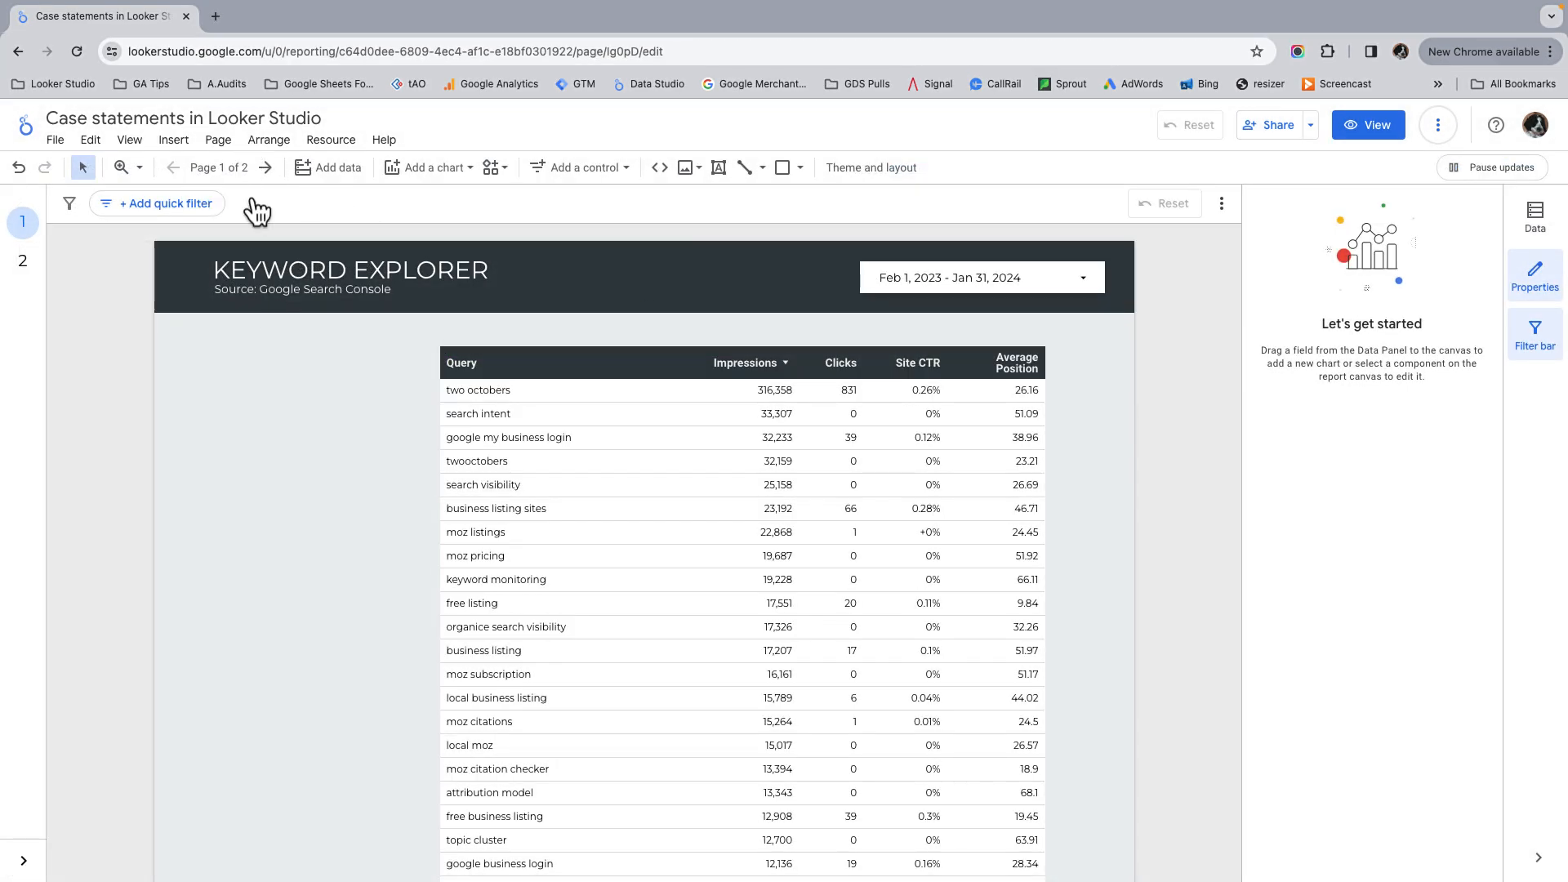
Step: Insert a fixed-size list control beside the query table and set its control field to Branded / Non-branded
left_click(174, 142)
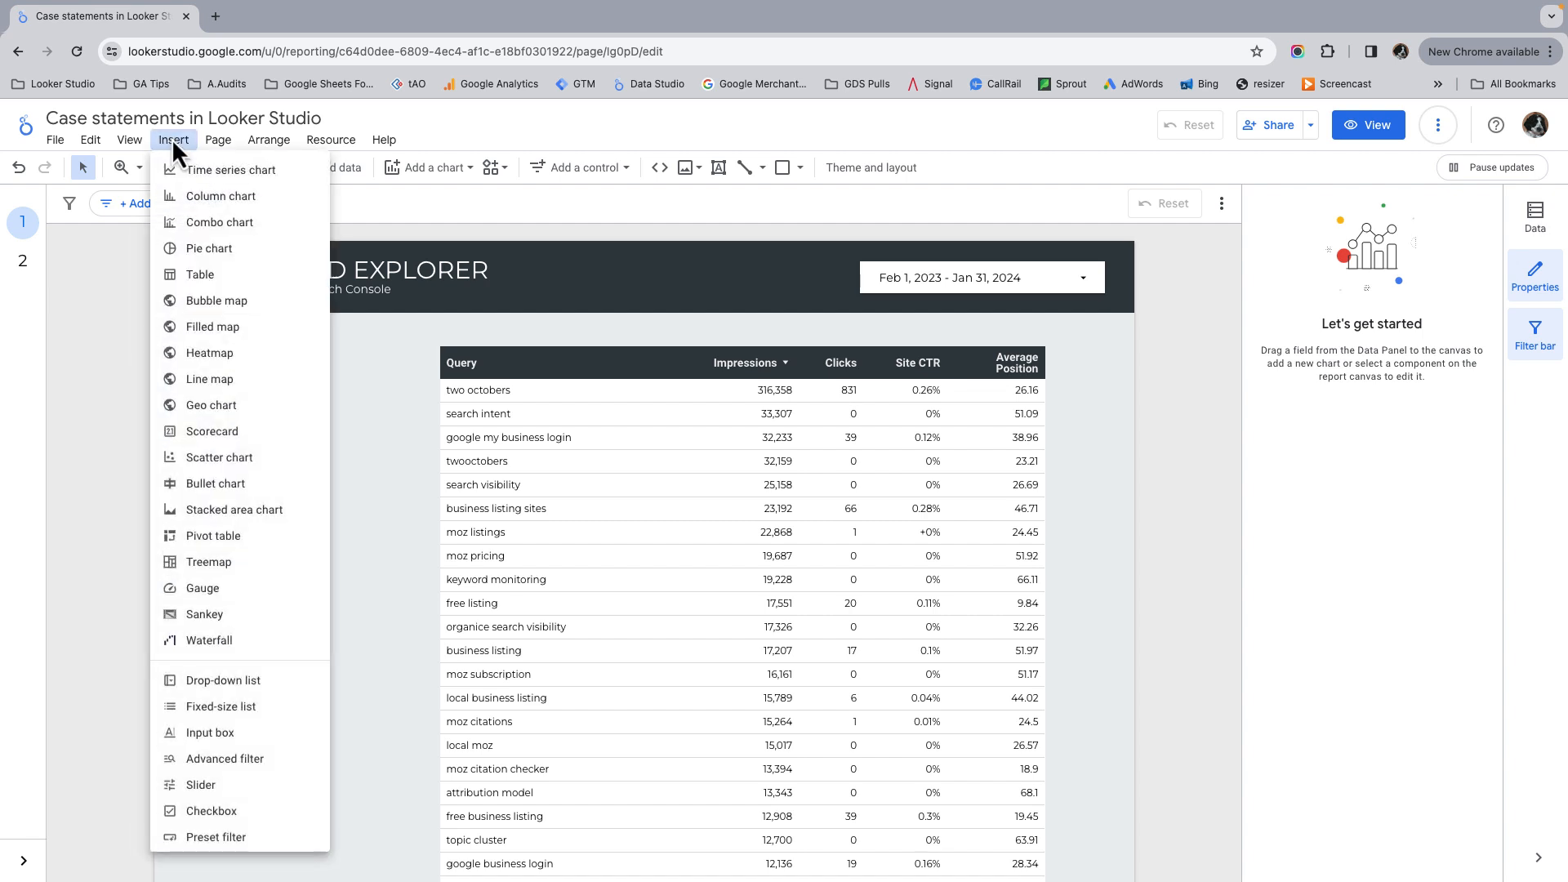
left_click(222, 708)
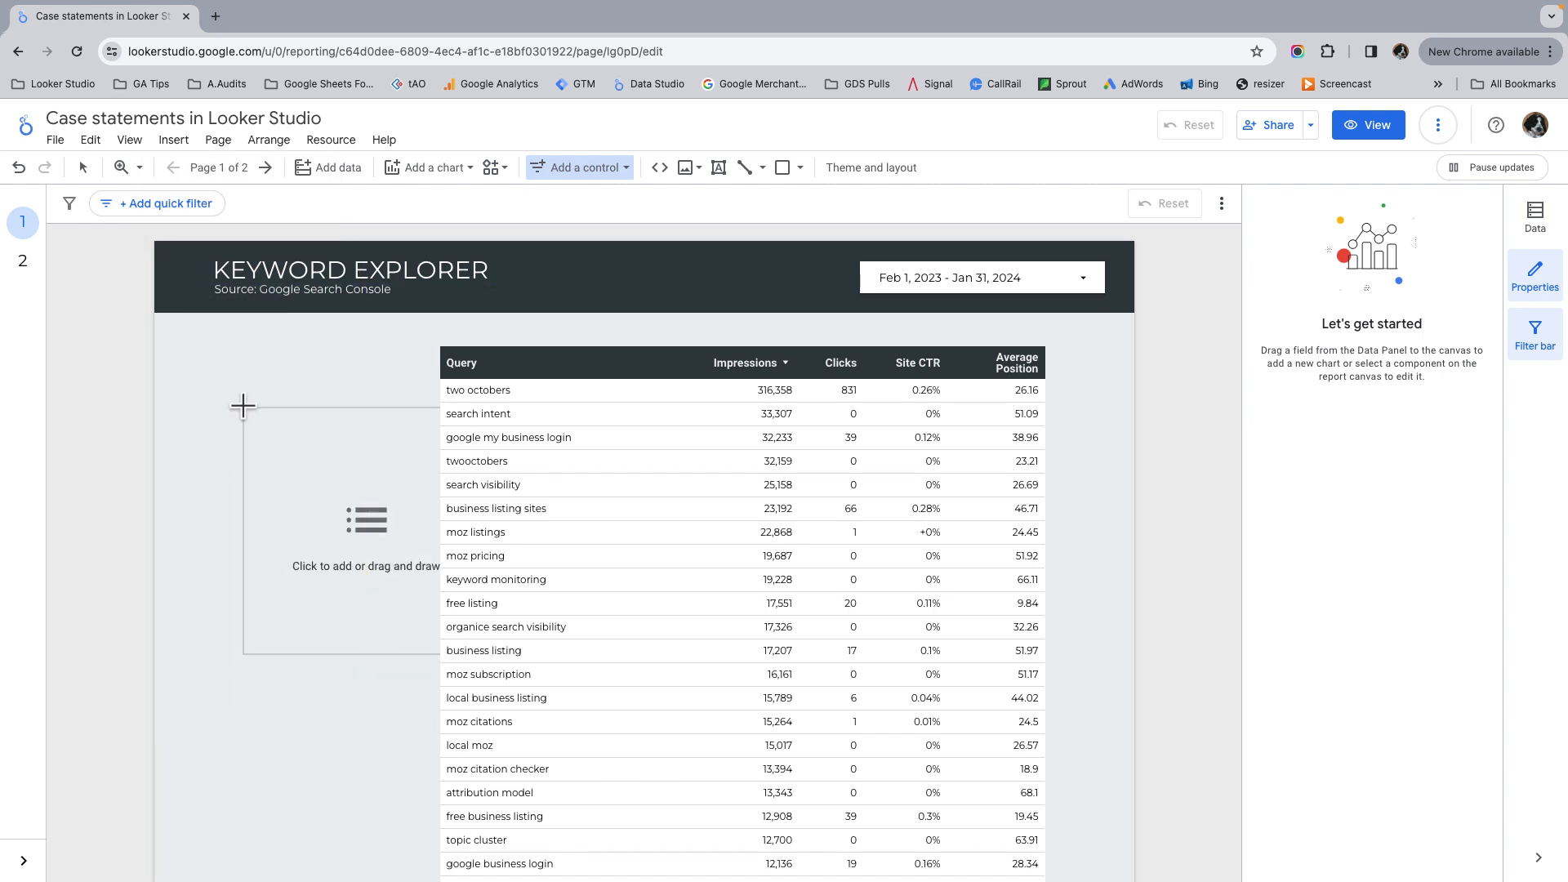
key("Escape")
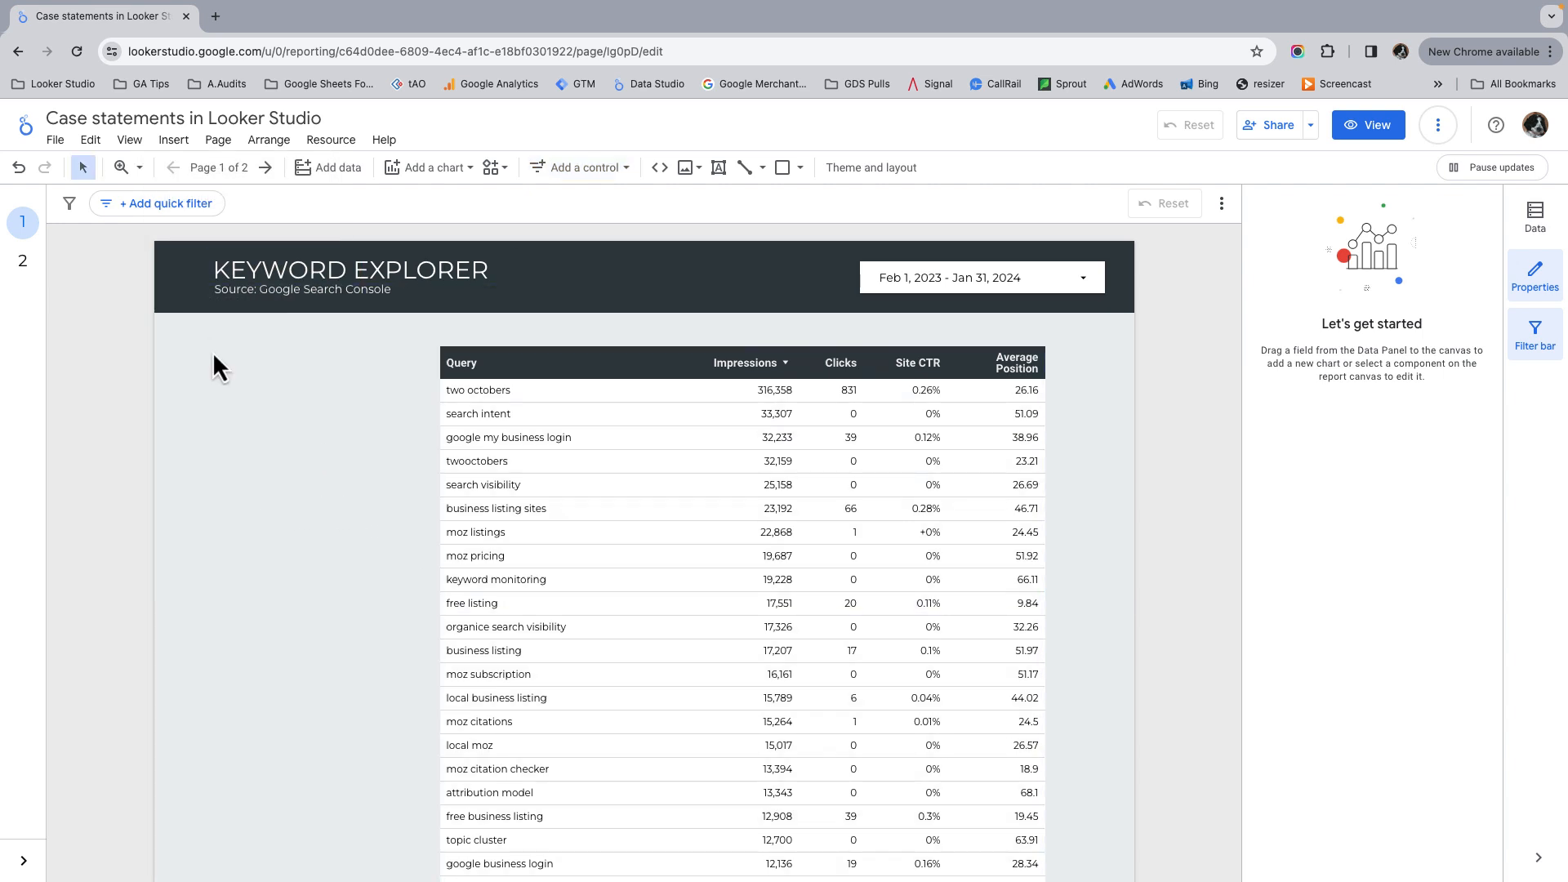
left_click(213, 349)
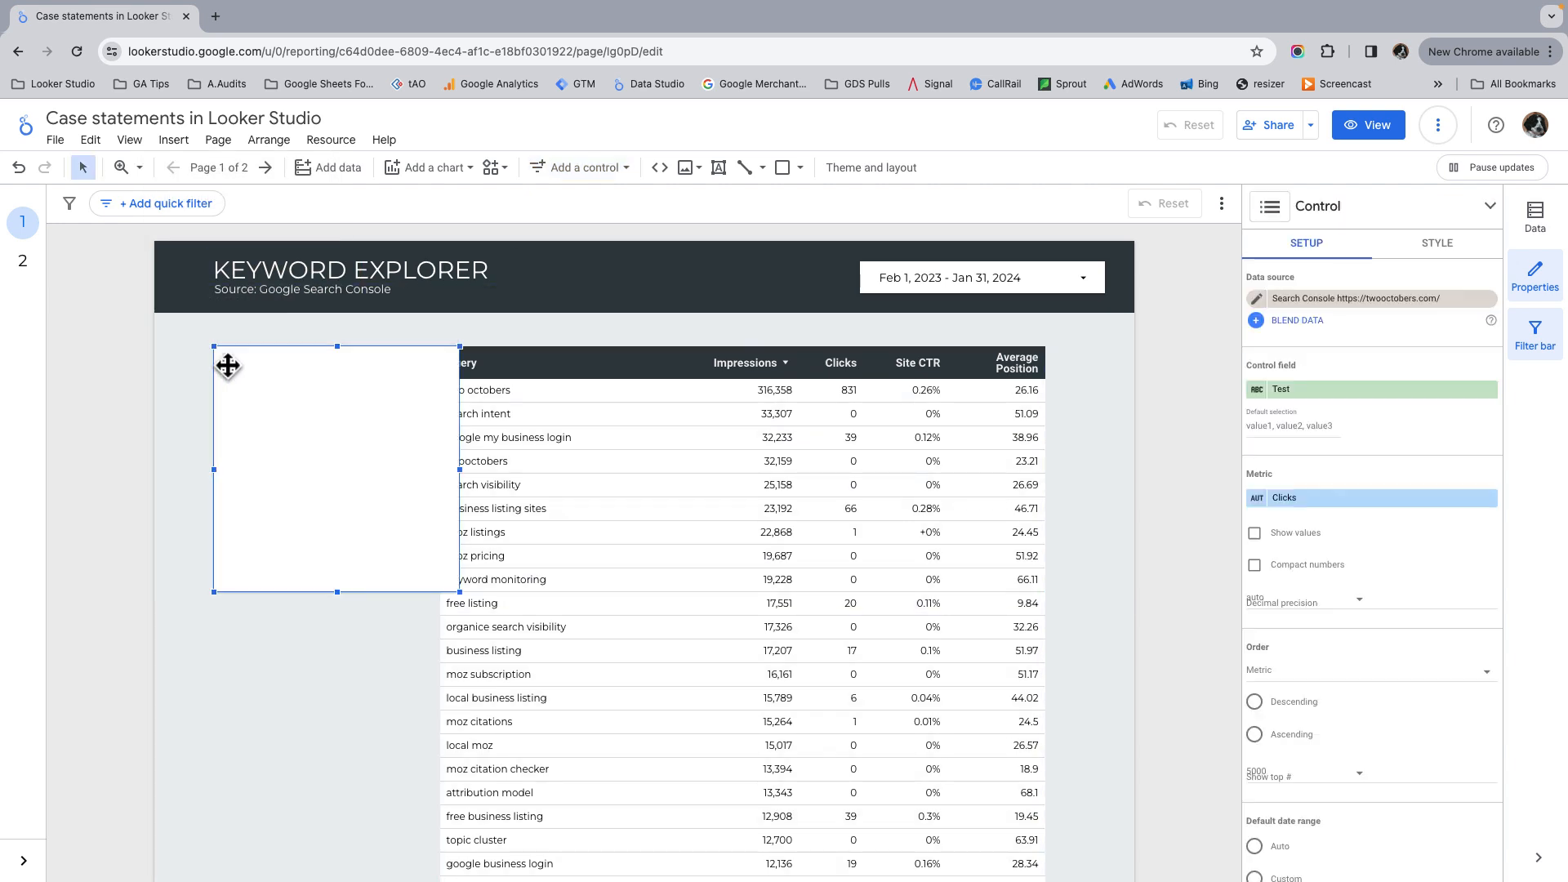
left_click(1331, 392)
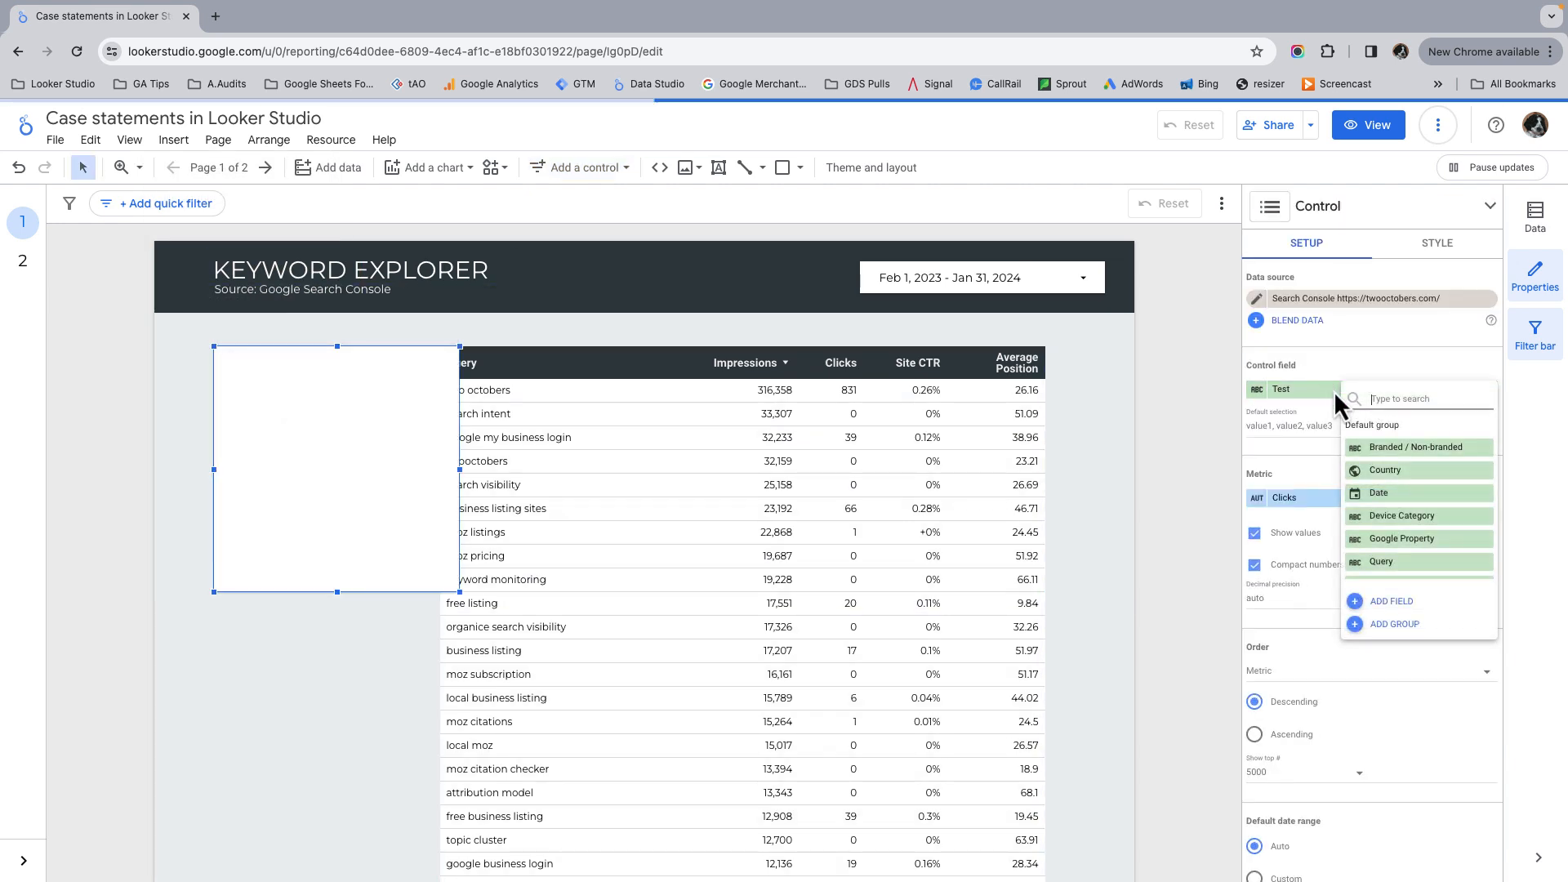
left_click(1422, 451)
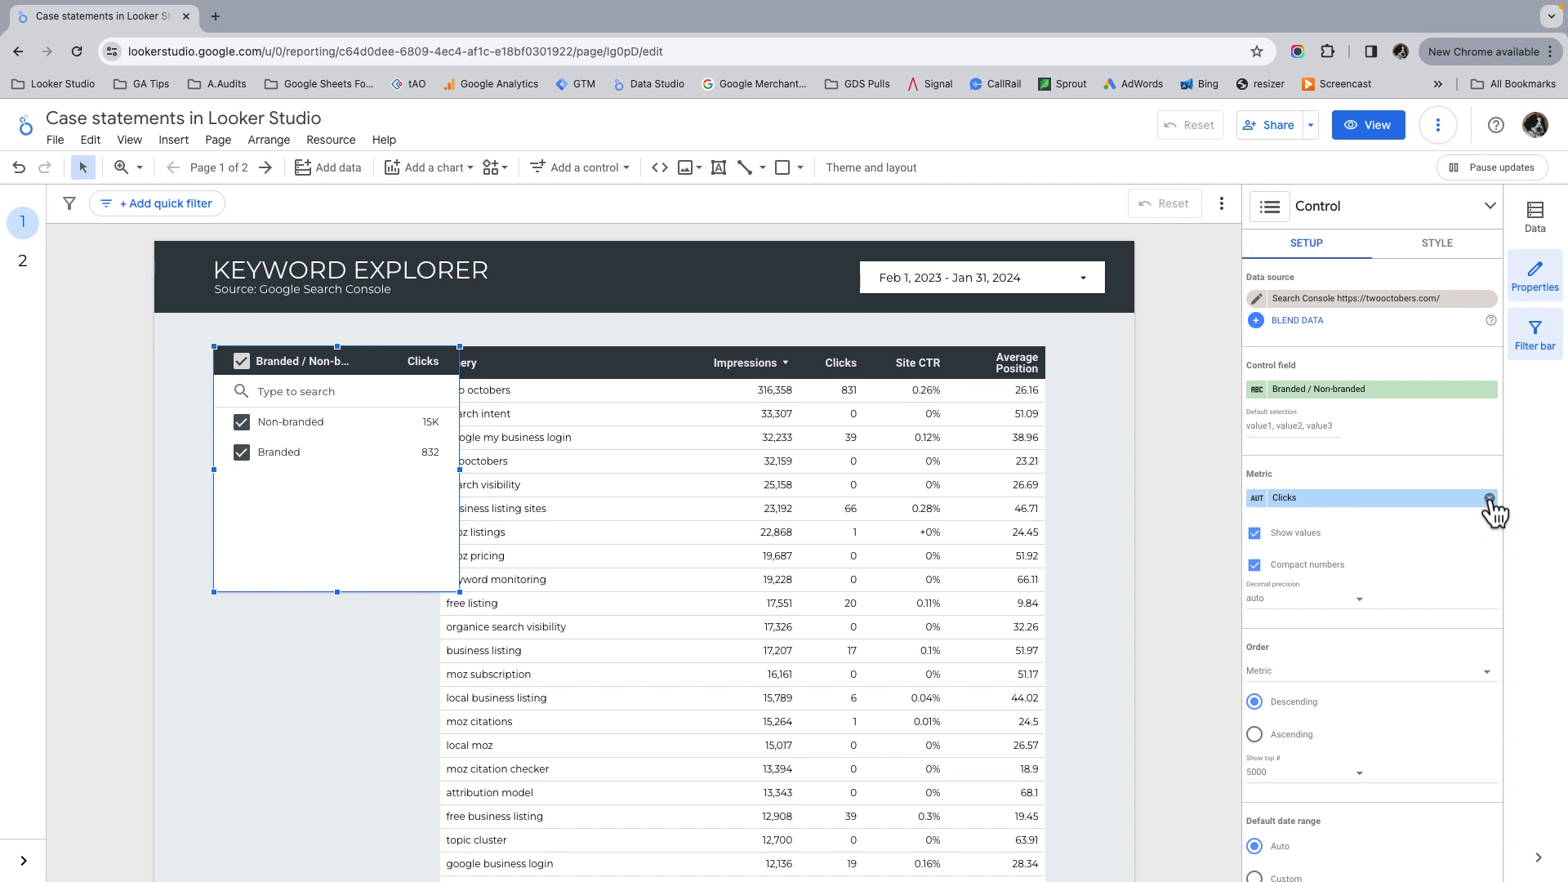
Step: Remove the list control's Clicks metric and search box, and shrink the control to fit beside the query table
left_click(1491, 499)
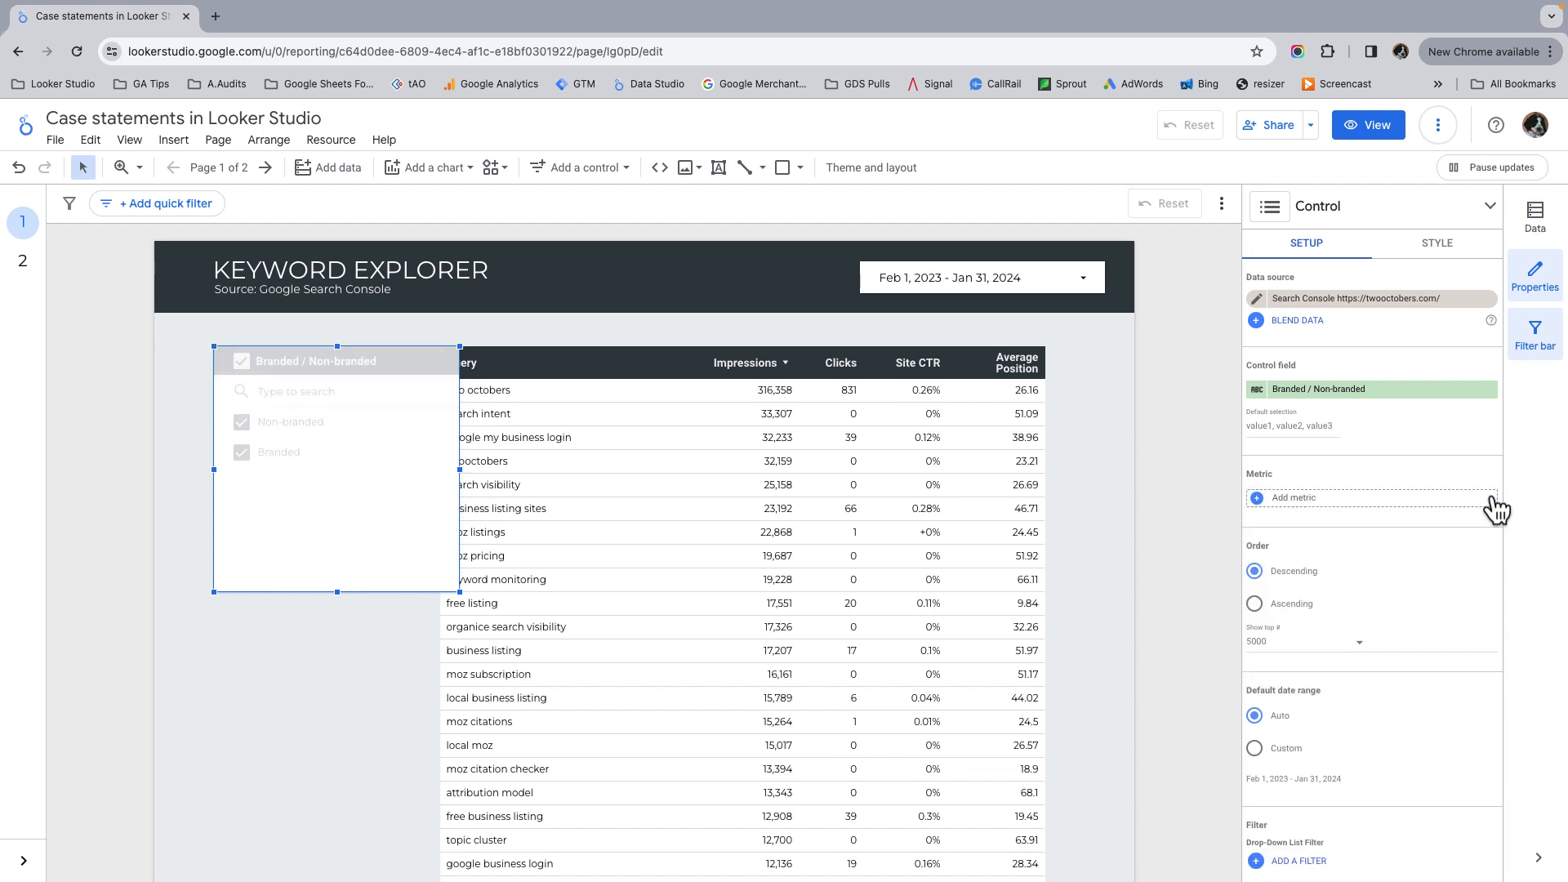
left_click(1446, 249)
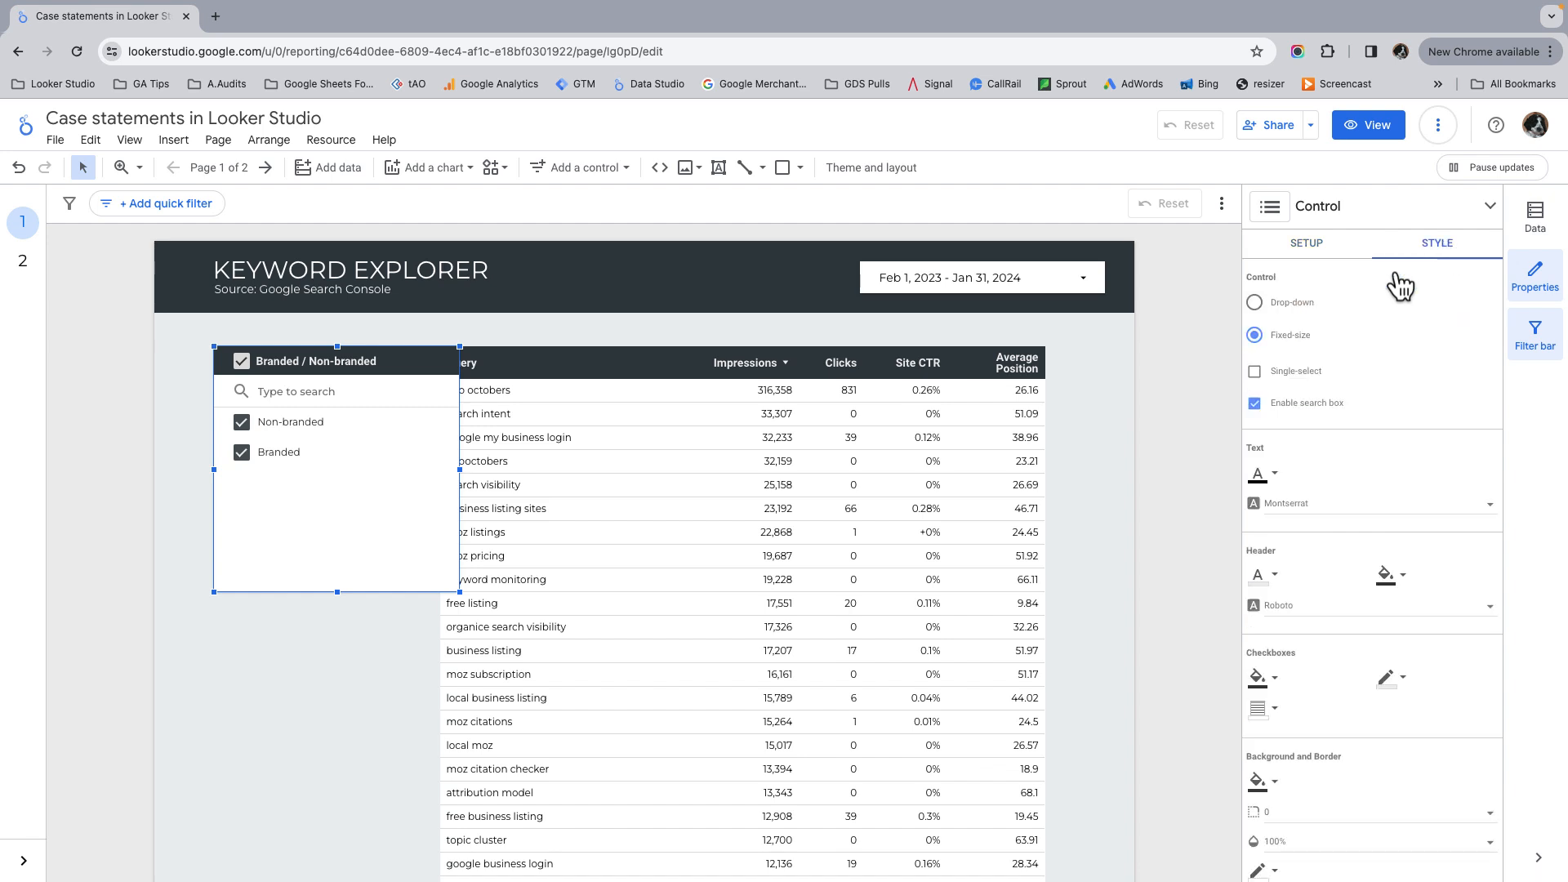
left_click(1255, 404)
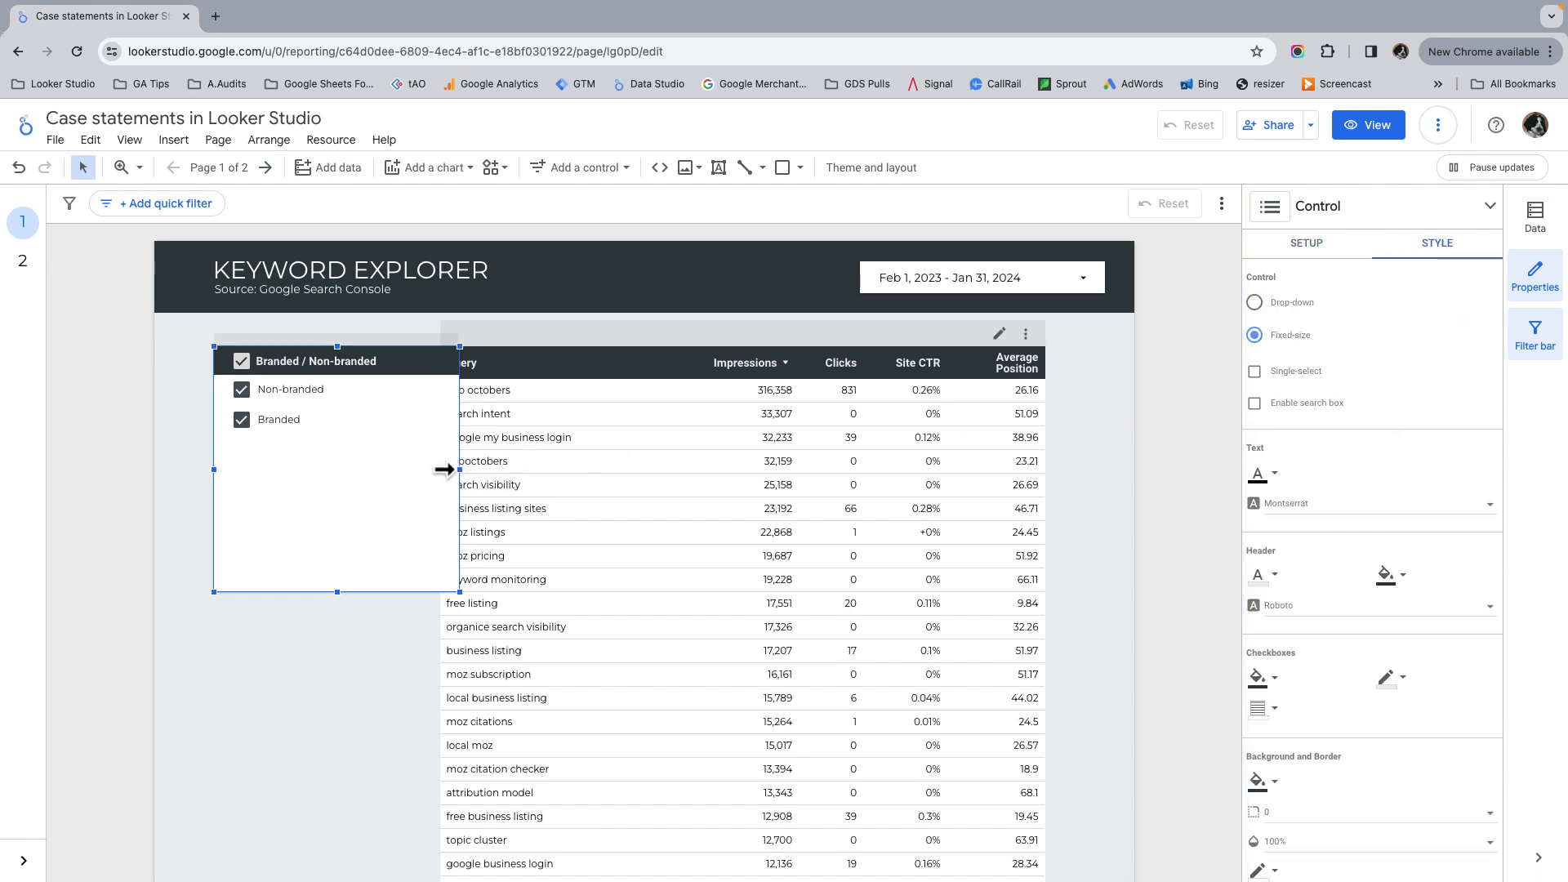
left_click_drag(442, 468, 417, 469)
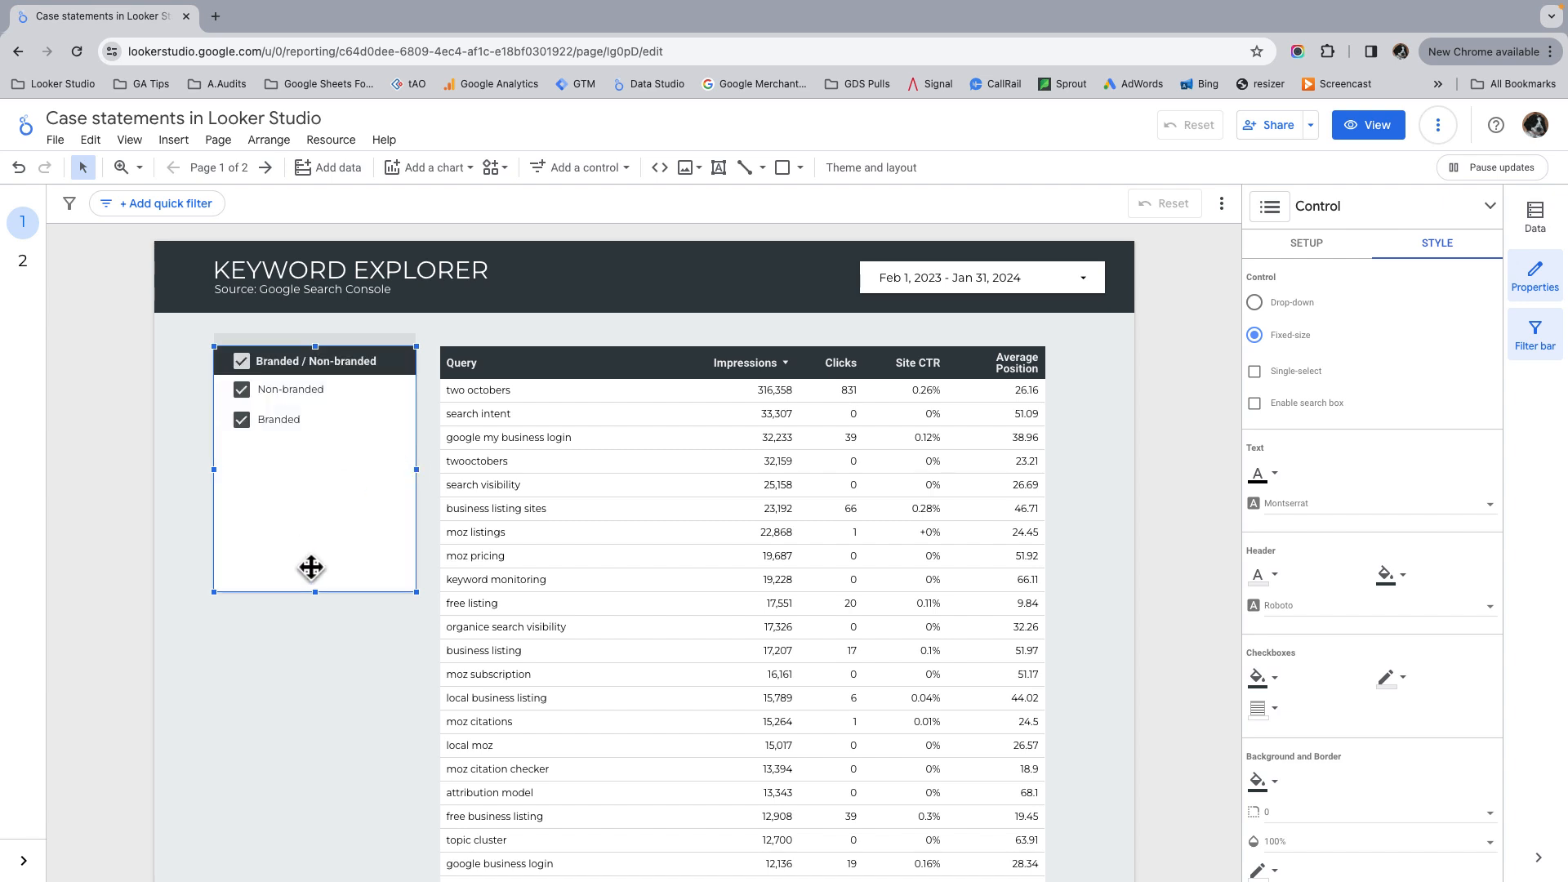
left_click_drag(316, 578, 315, 460)
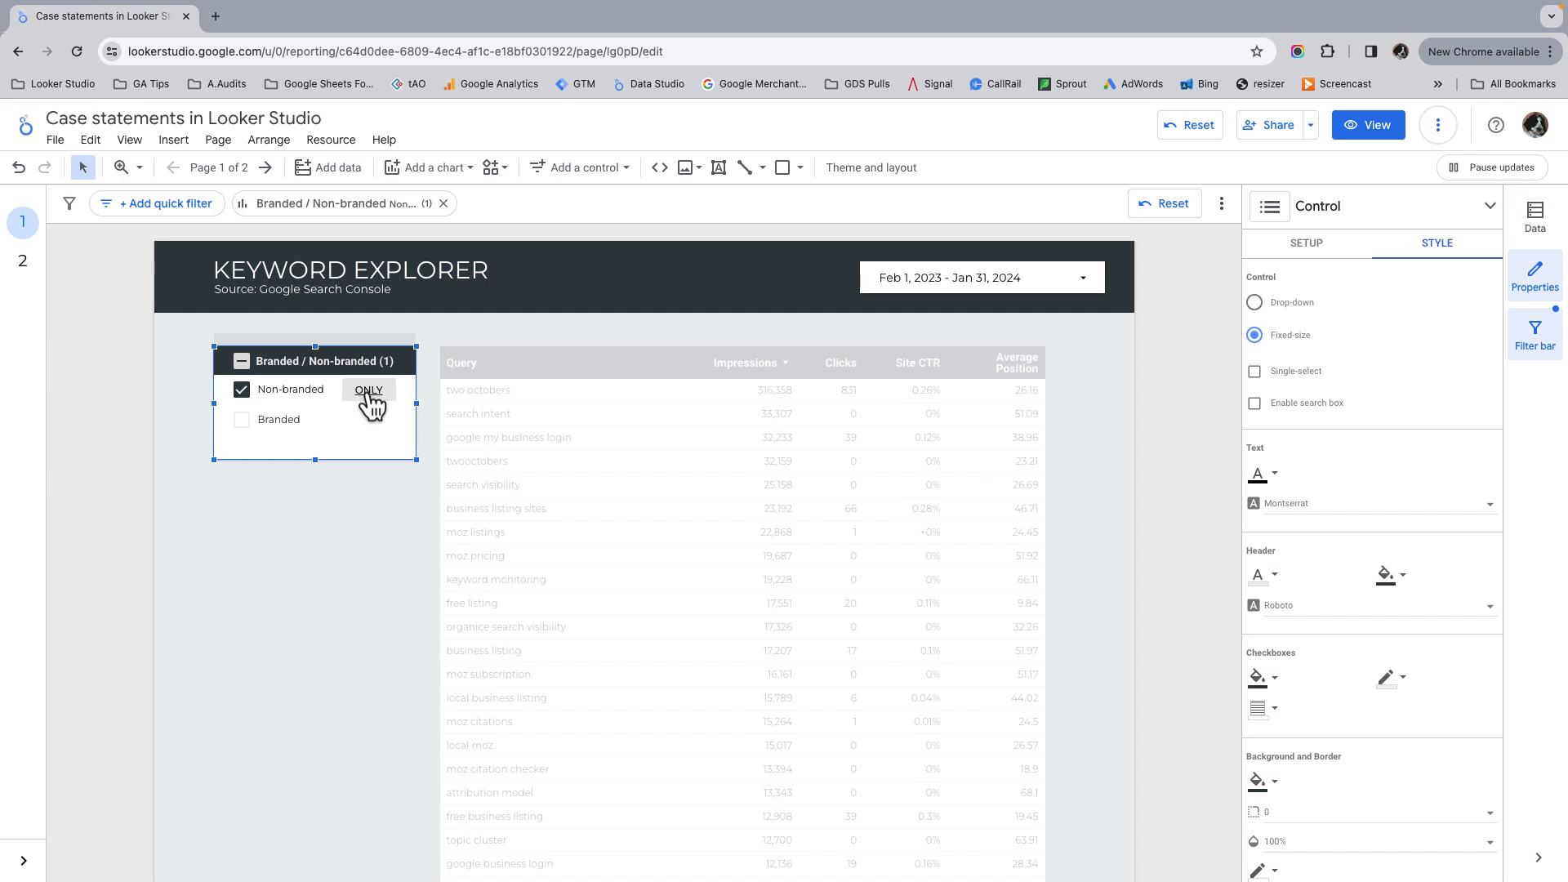
Step: Test the list control by filtering the table to Branded only, and clear the filter again
left_click(369, 420)
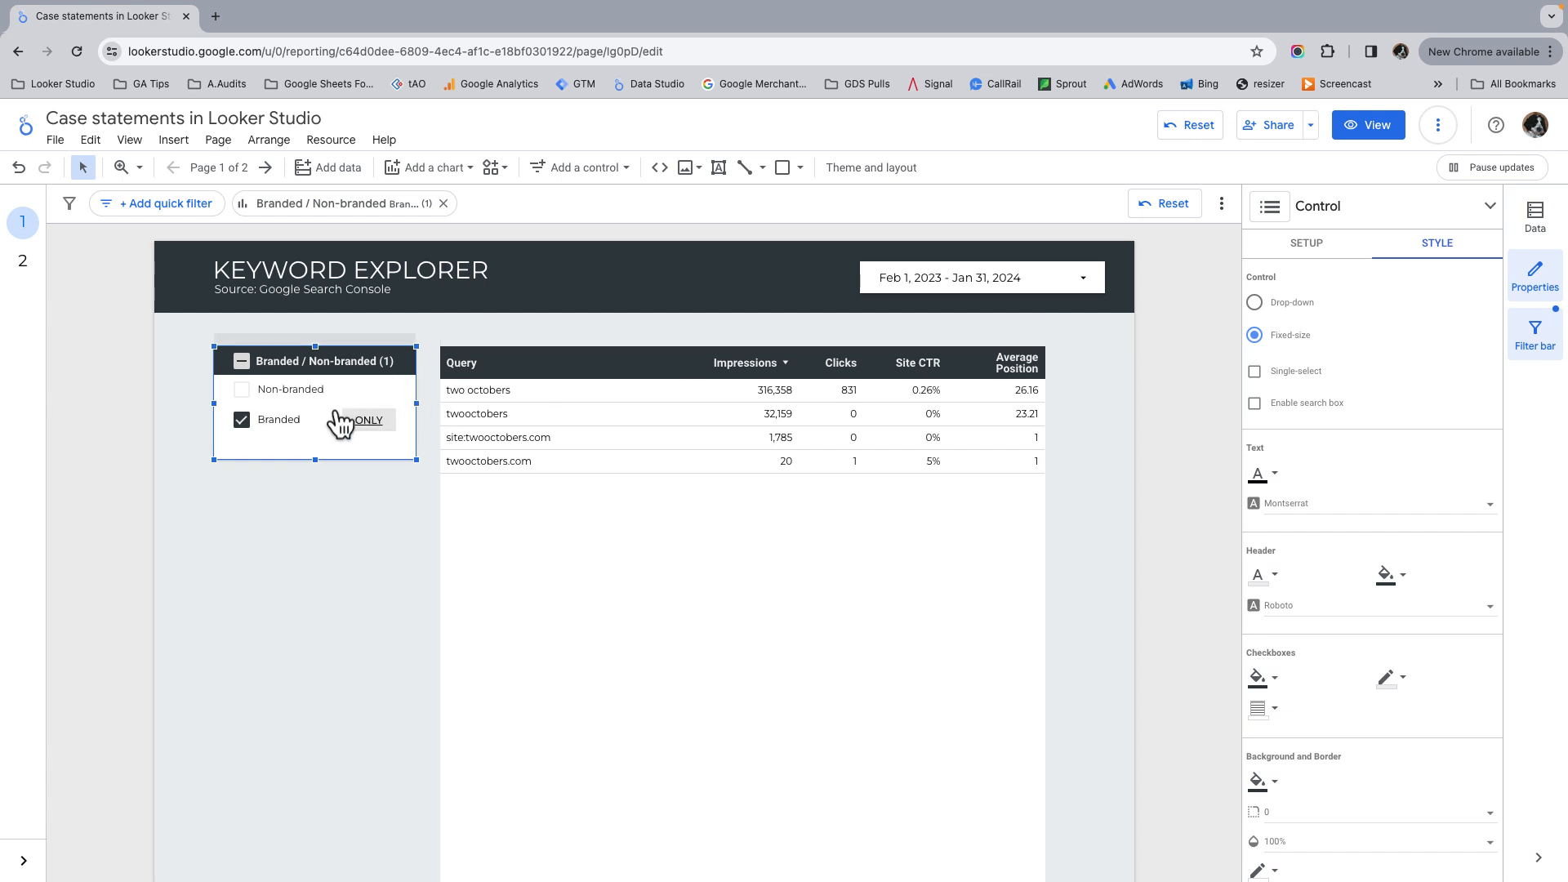
left_click(287, 425)
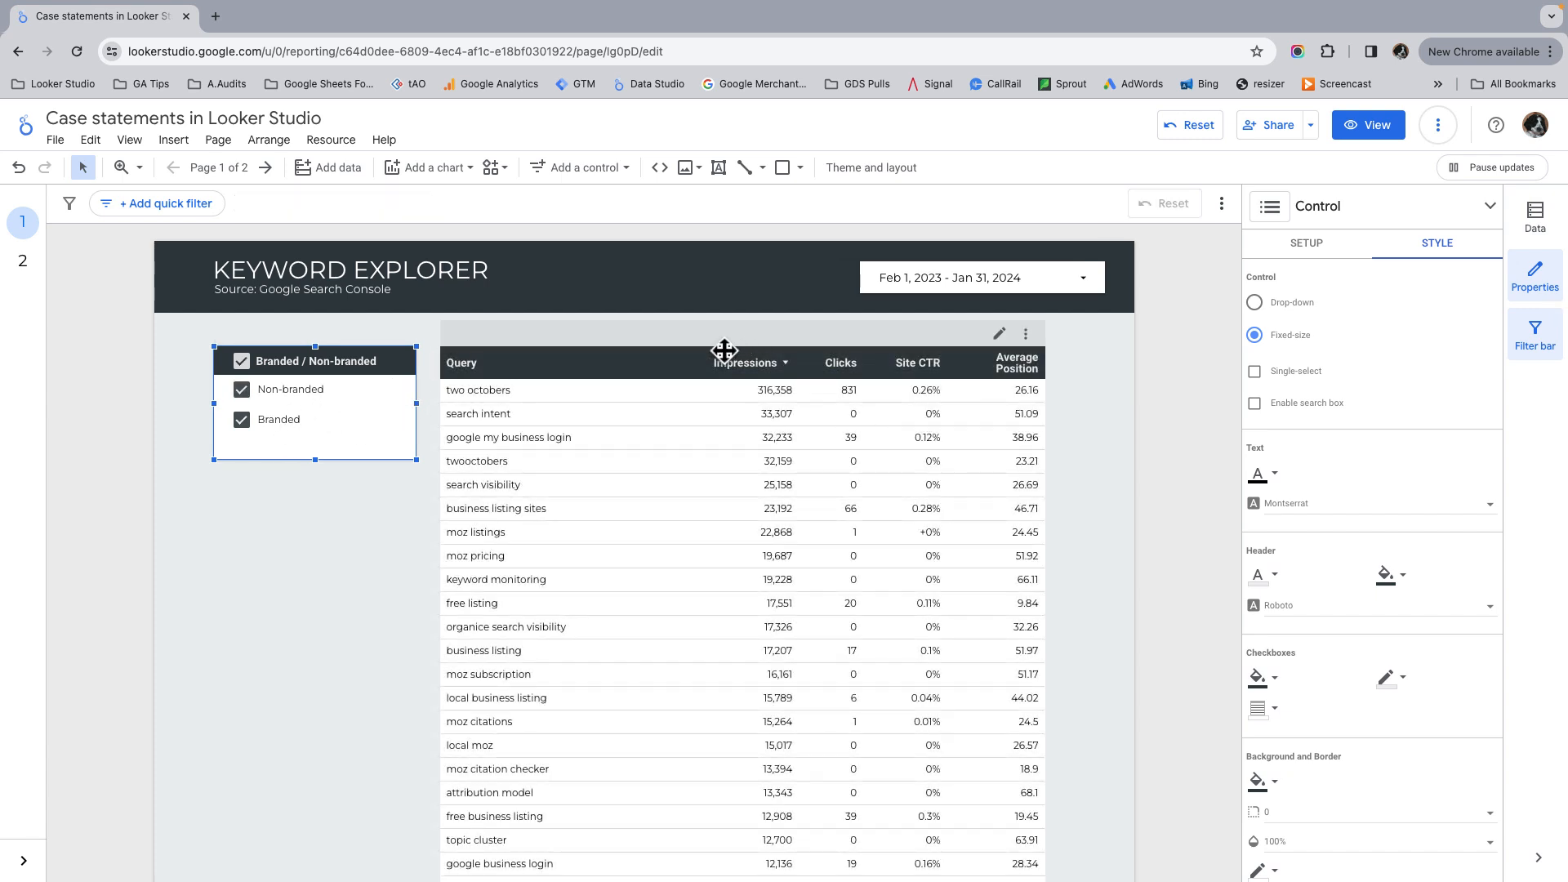
Step: Lower the query table's upper edge to make room and insert a time series chart above the table
left_click(678, 378)
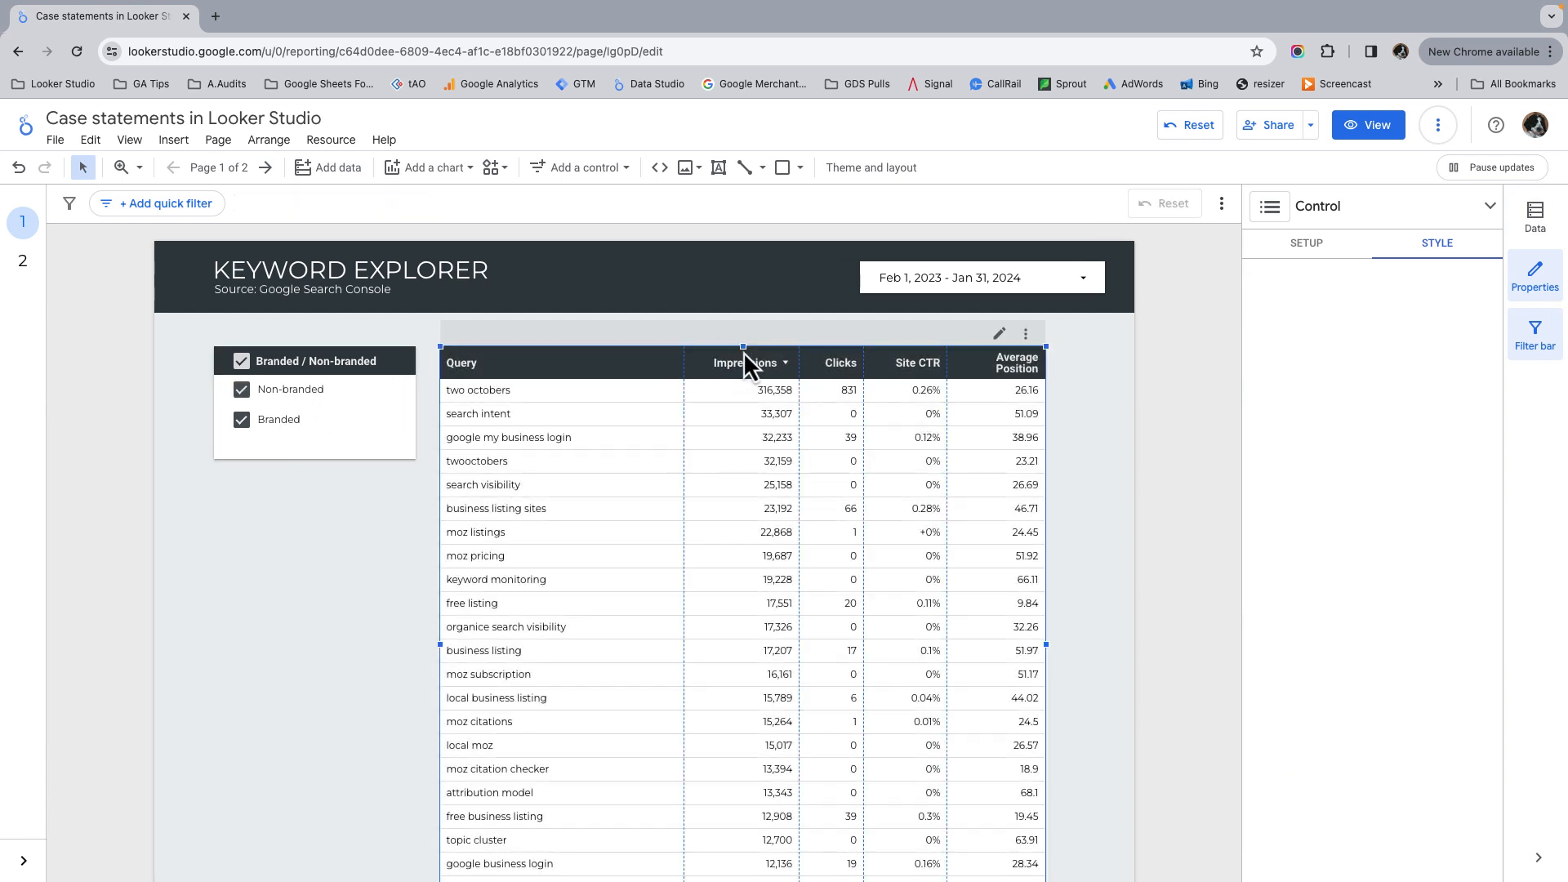
left_click_drag(743, 353, 739, 490)
left_click(172, 145)
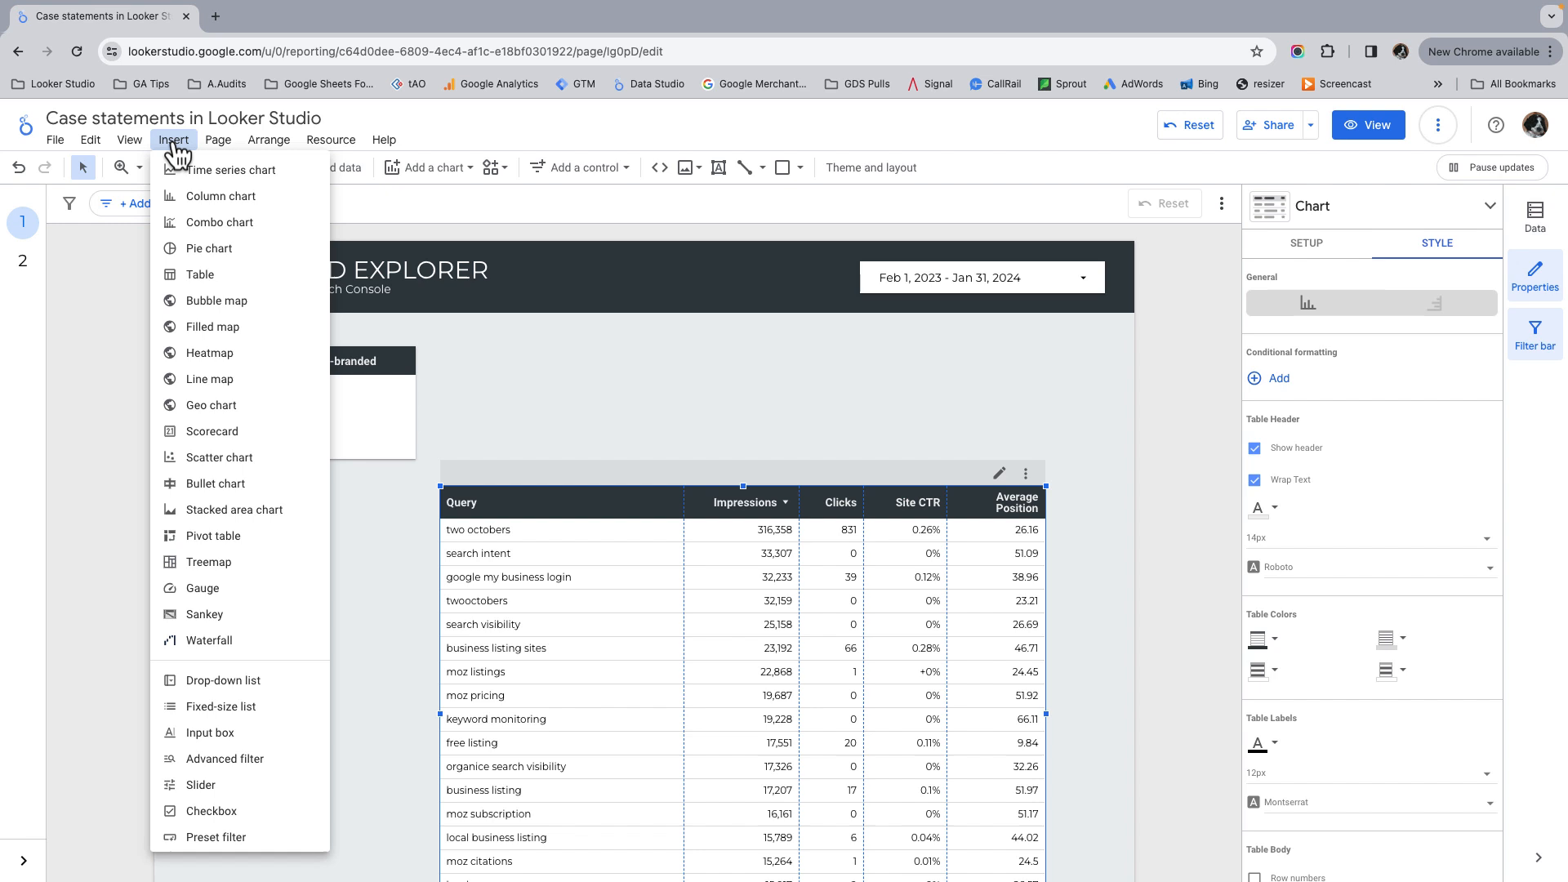
left_click(214, 172)
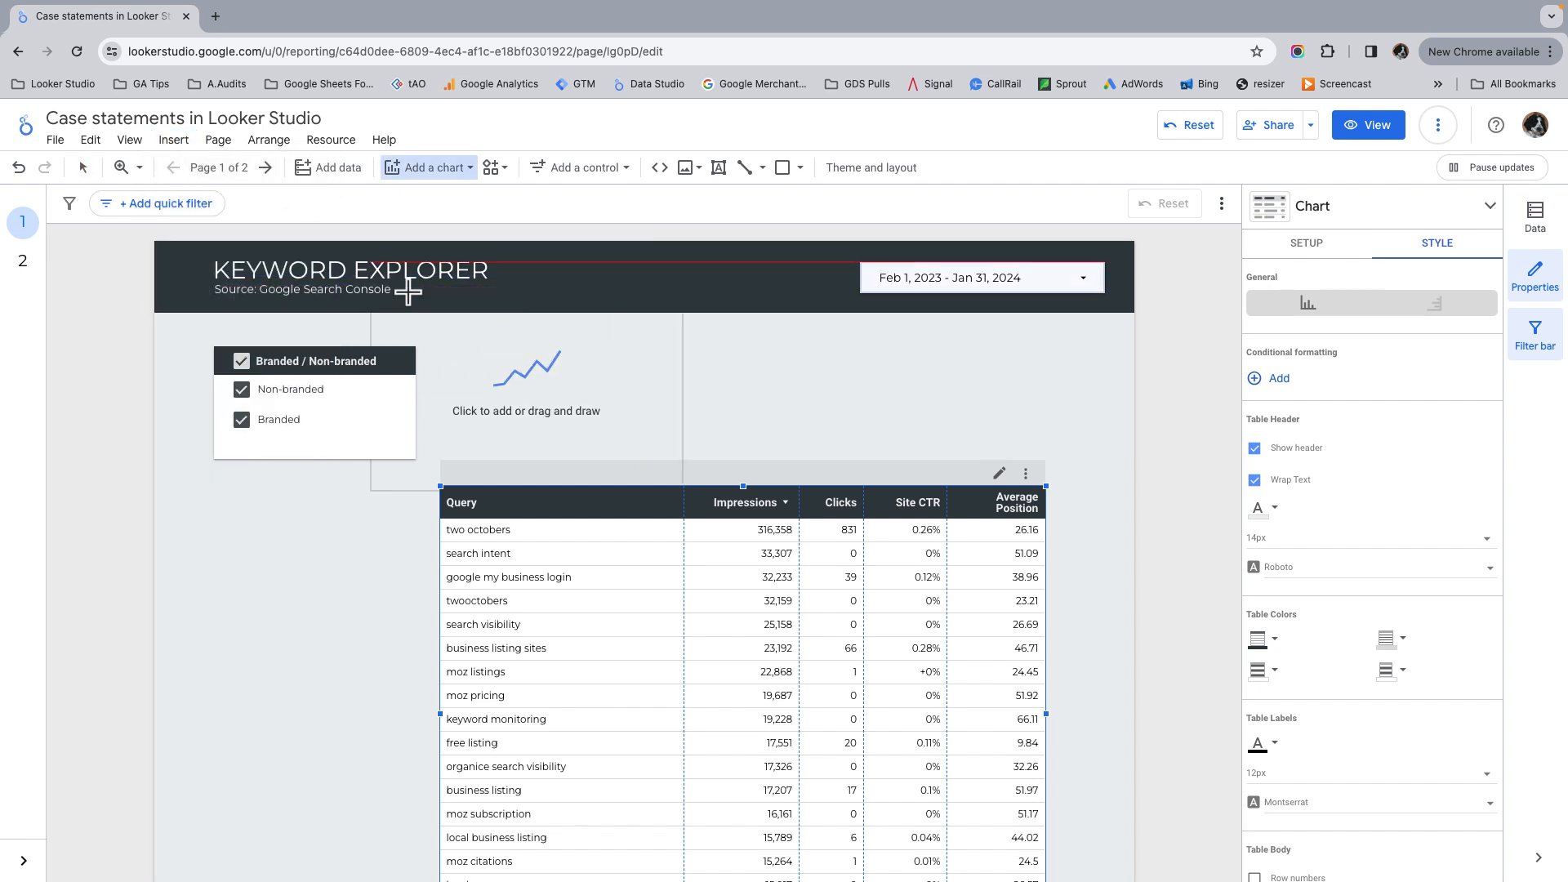
left_click(441, 341)
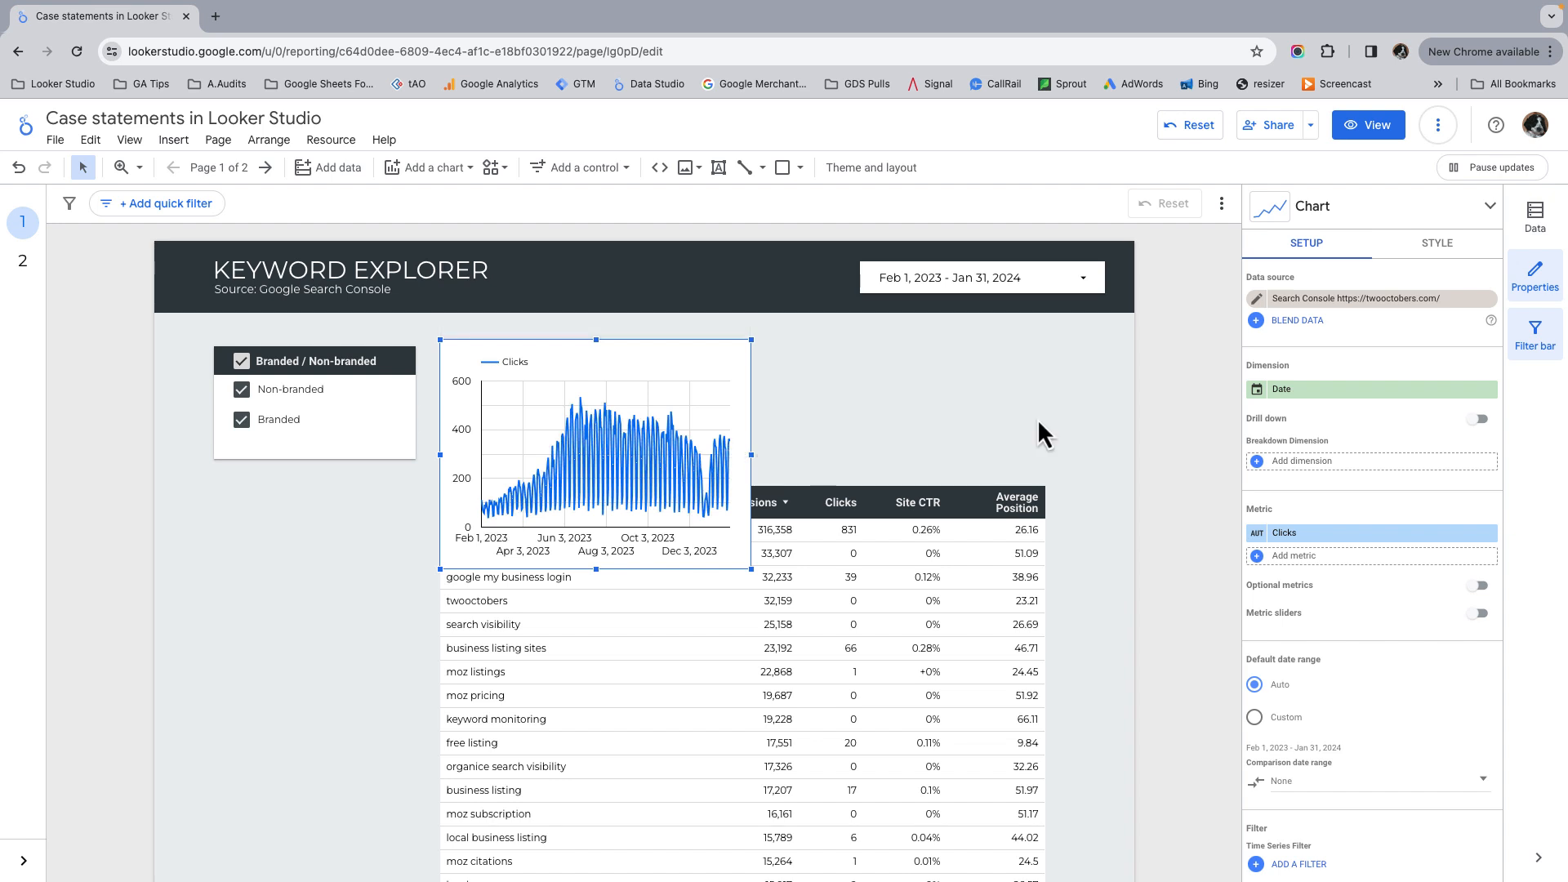
Step: Set the time series chart's metric to Impressions and widen the chart to about the query table's width
left_click(1321, 536)
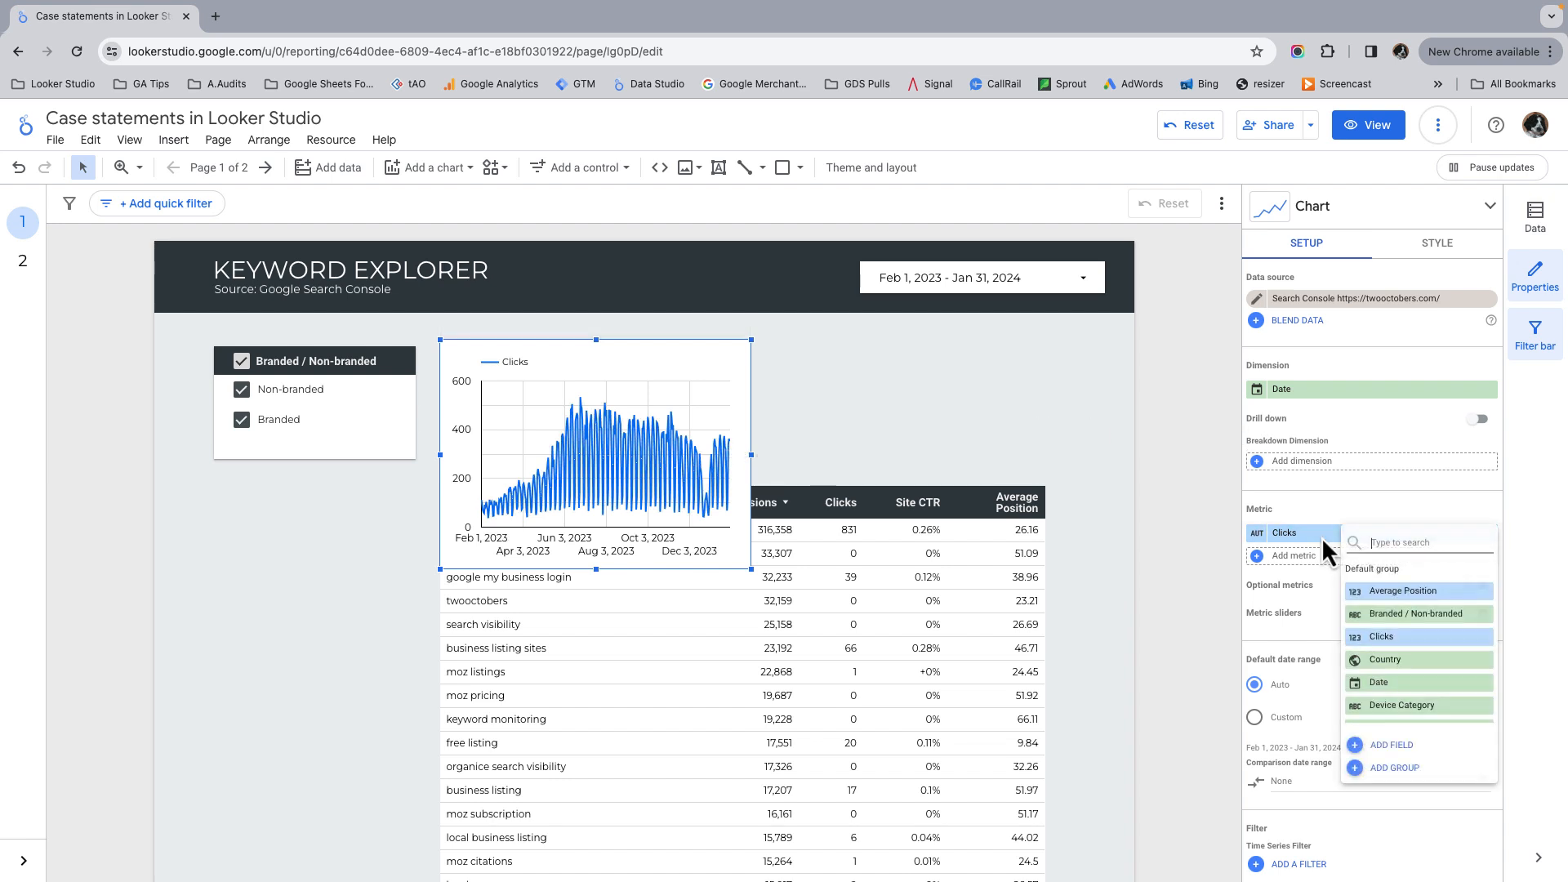
scroll(1462, 620, "down", 2)
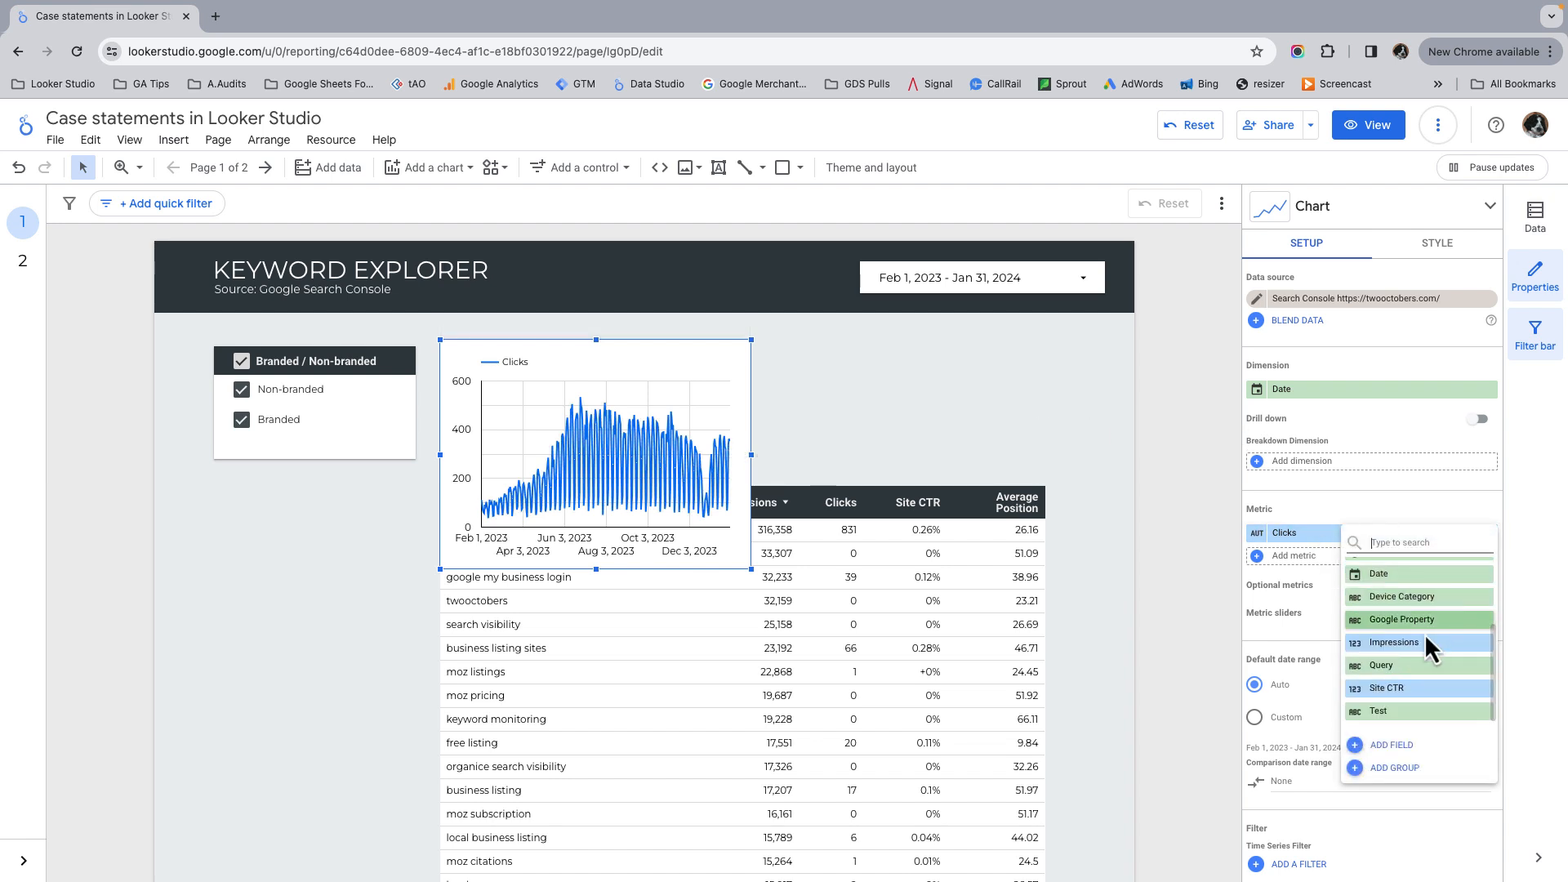
left_click(1393, 643)
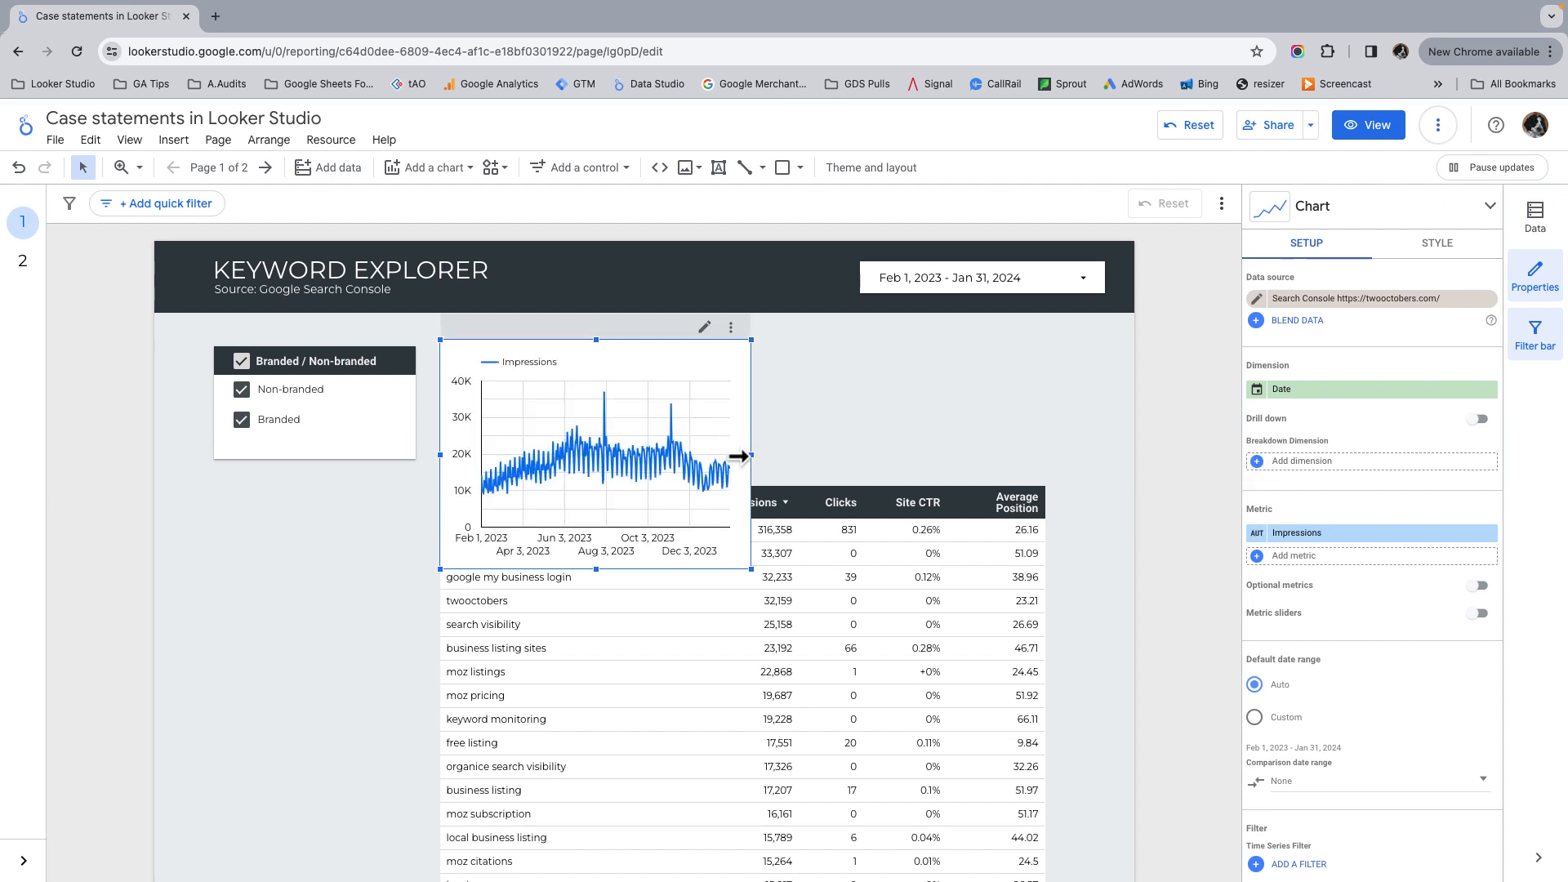
left_click_drag(750, 454, 1065, 454)
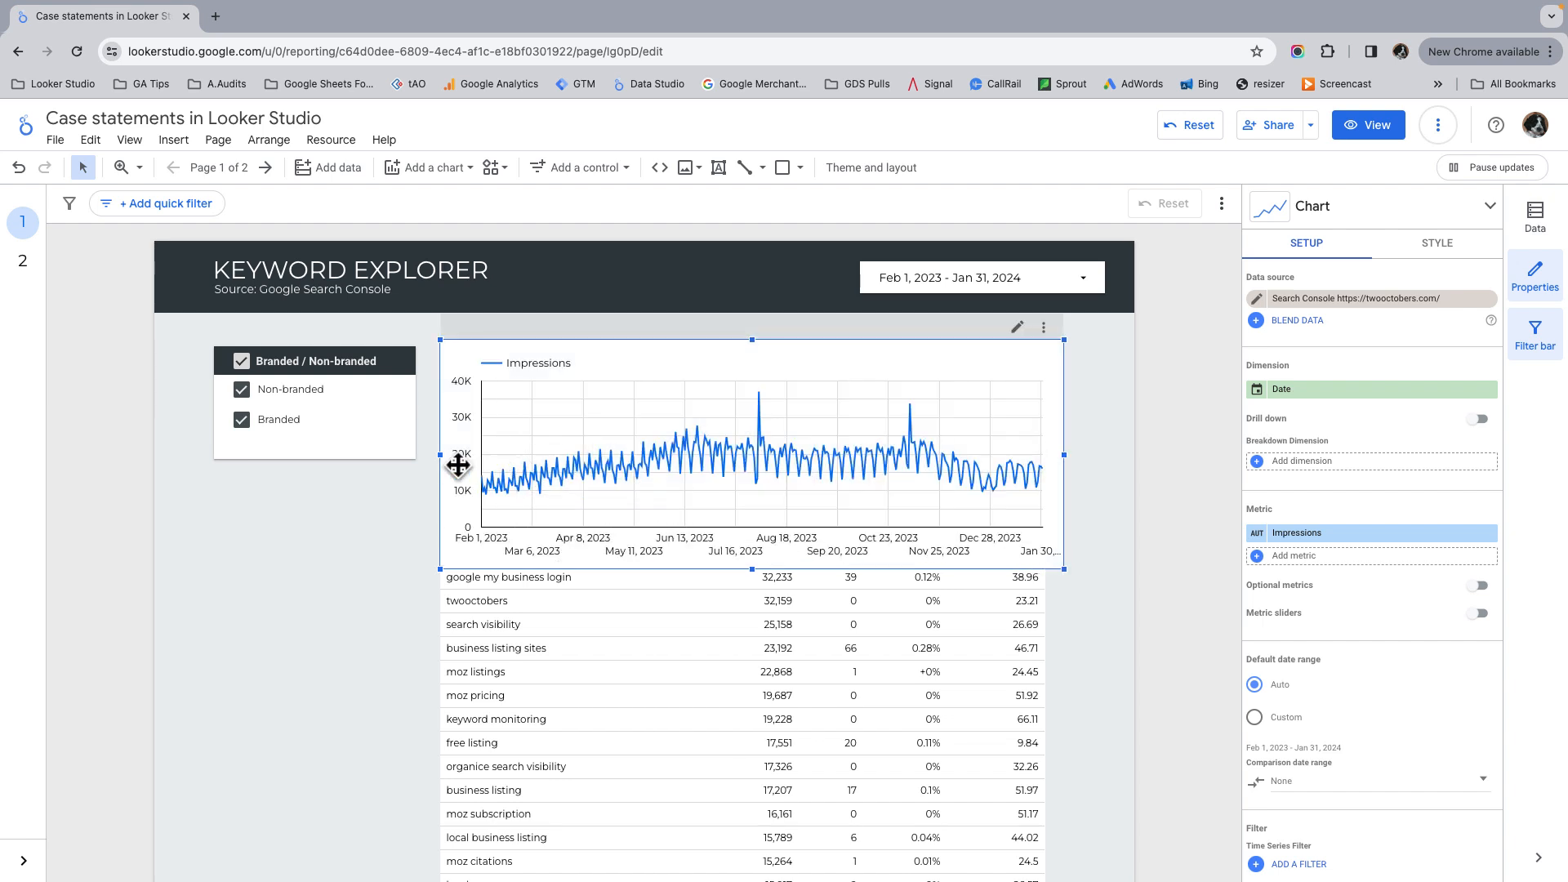
Step: Change the data type of the time series chart's Date dimension to Year Month
left_click(1335, 400)
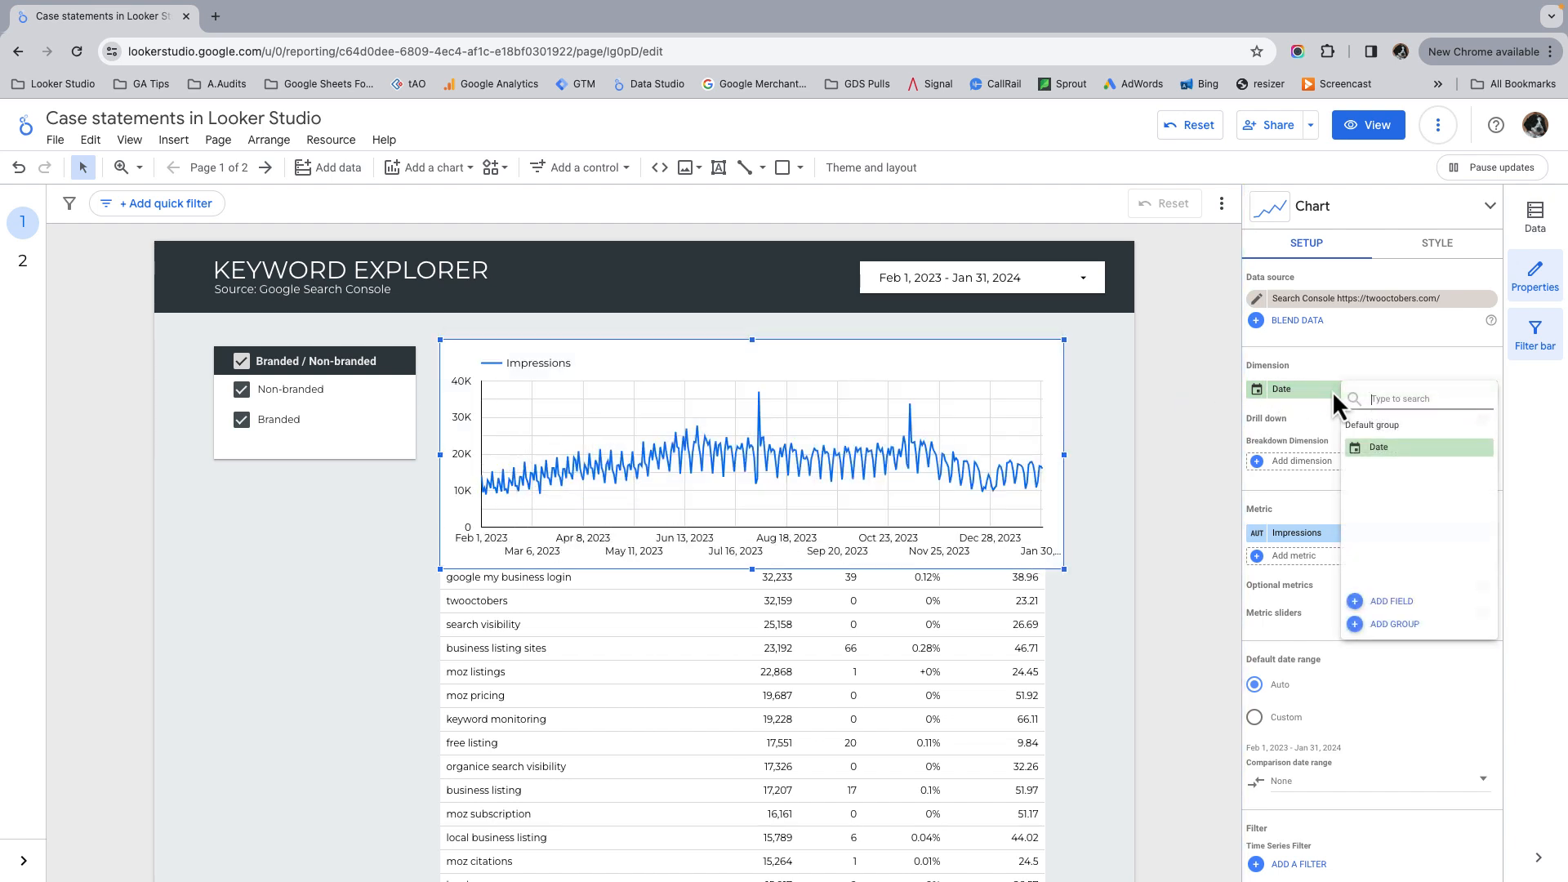
left_click(1258, 392)
left_click(1258, 392)
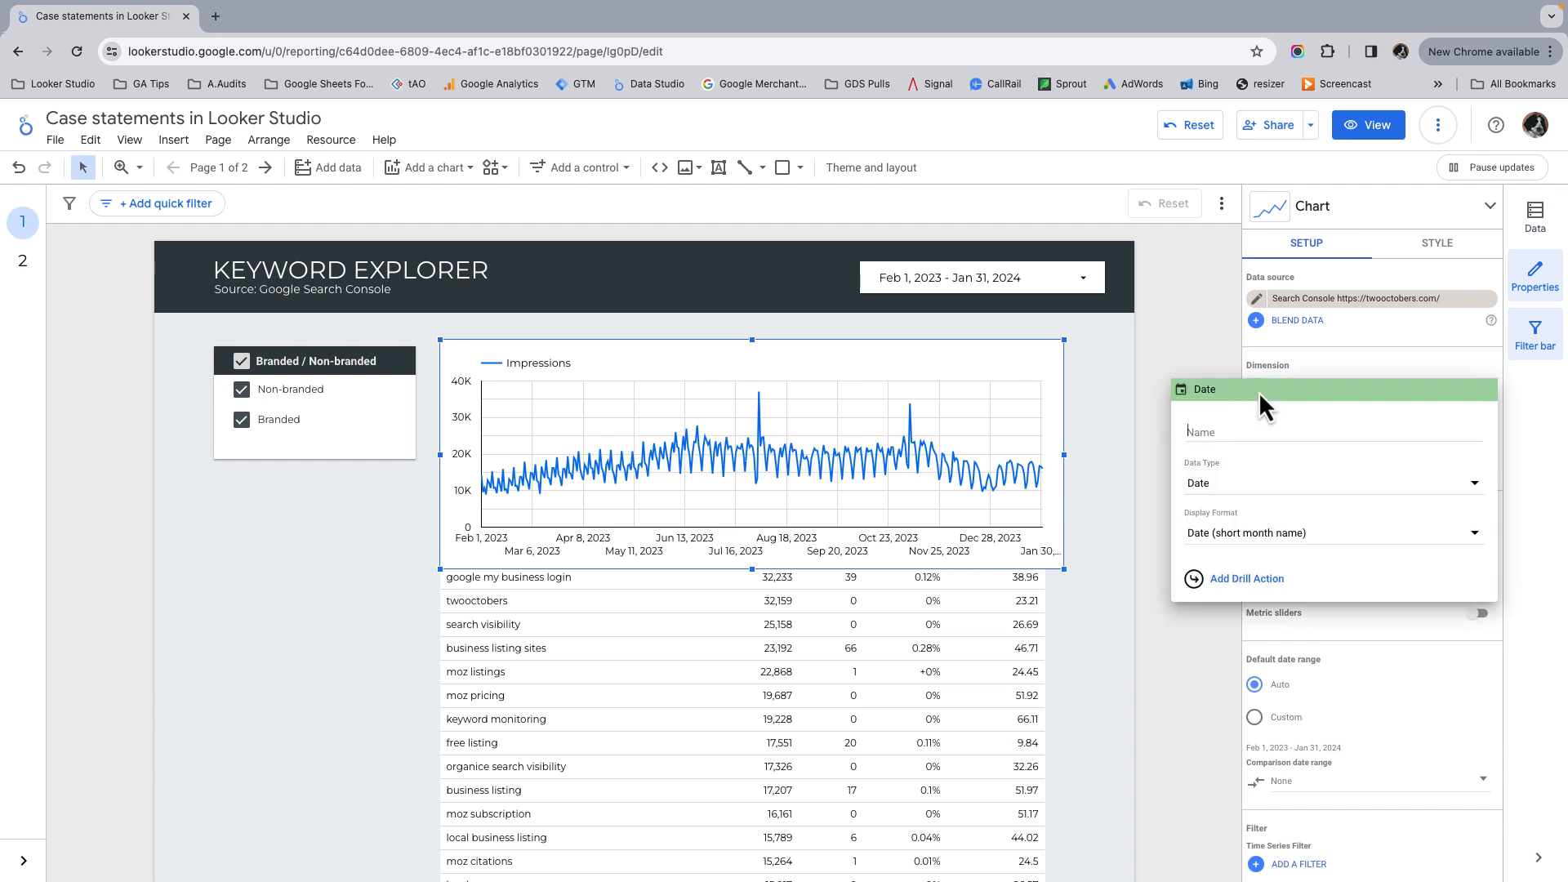
left_click(1252, 488)
mouse_move(1276, 561)
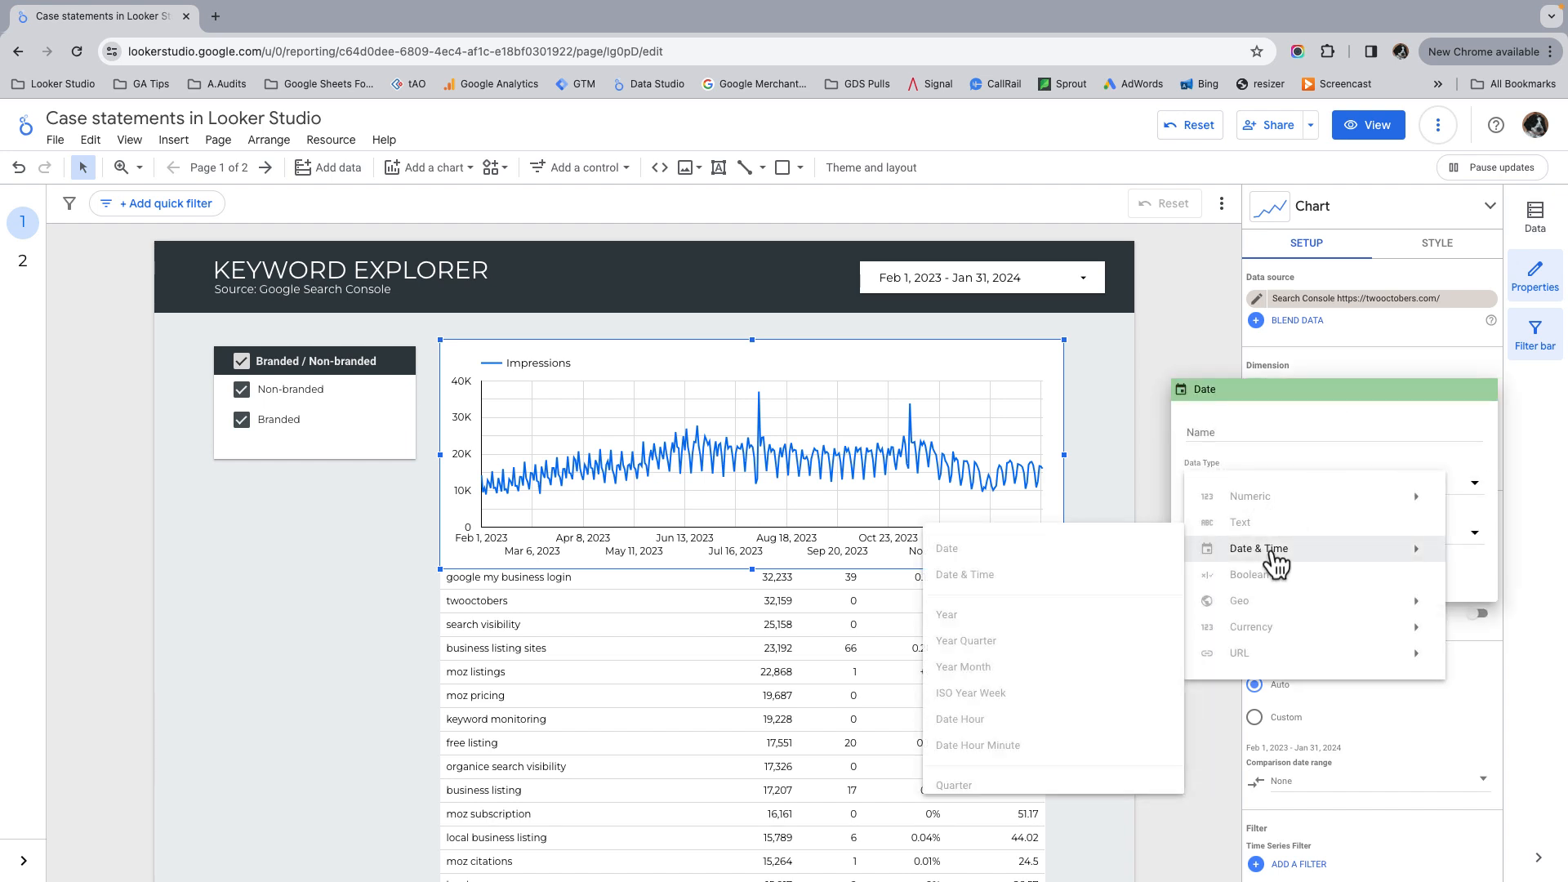
left_click(993, 666)
left_click(1203, 342)
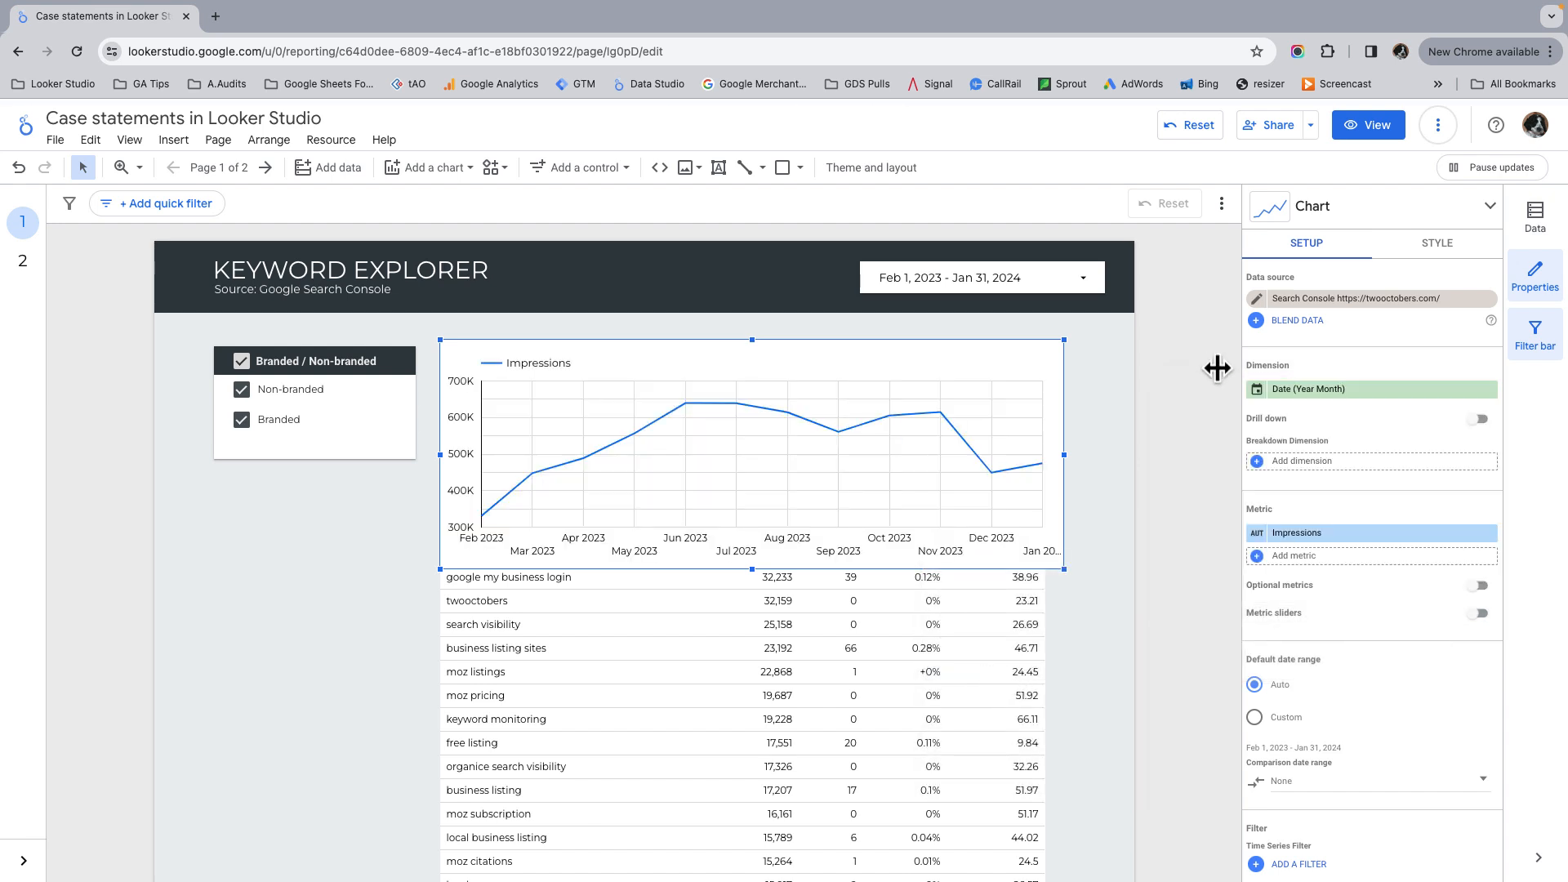
Step: Add Branded / Non-branded as the chart's breakdown dimension and shorten the chart to end at the table's header
left_click(1305, 462)
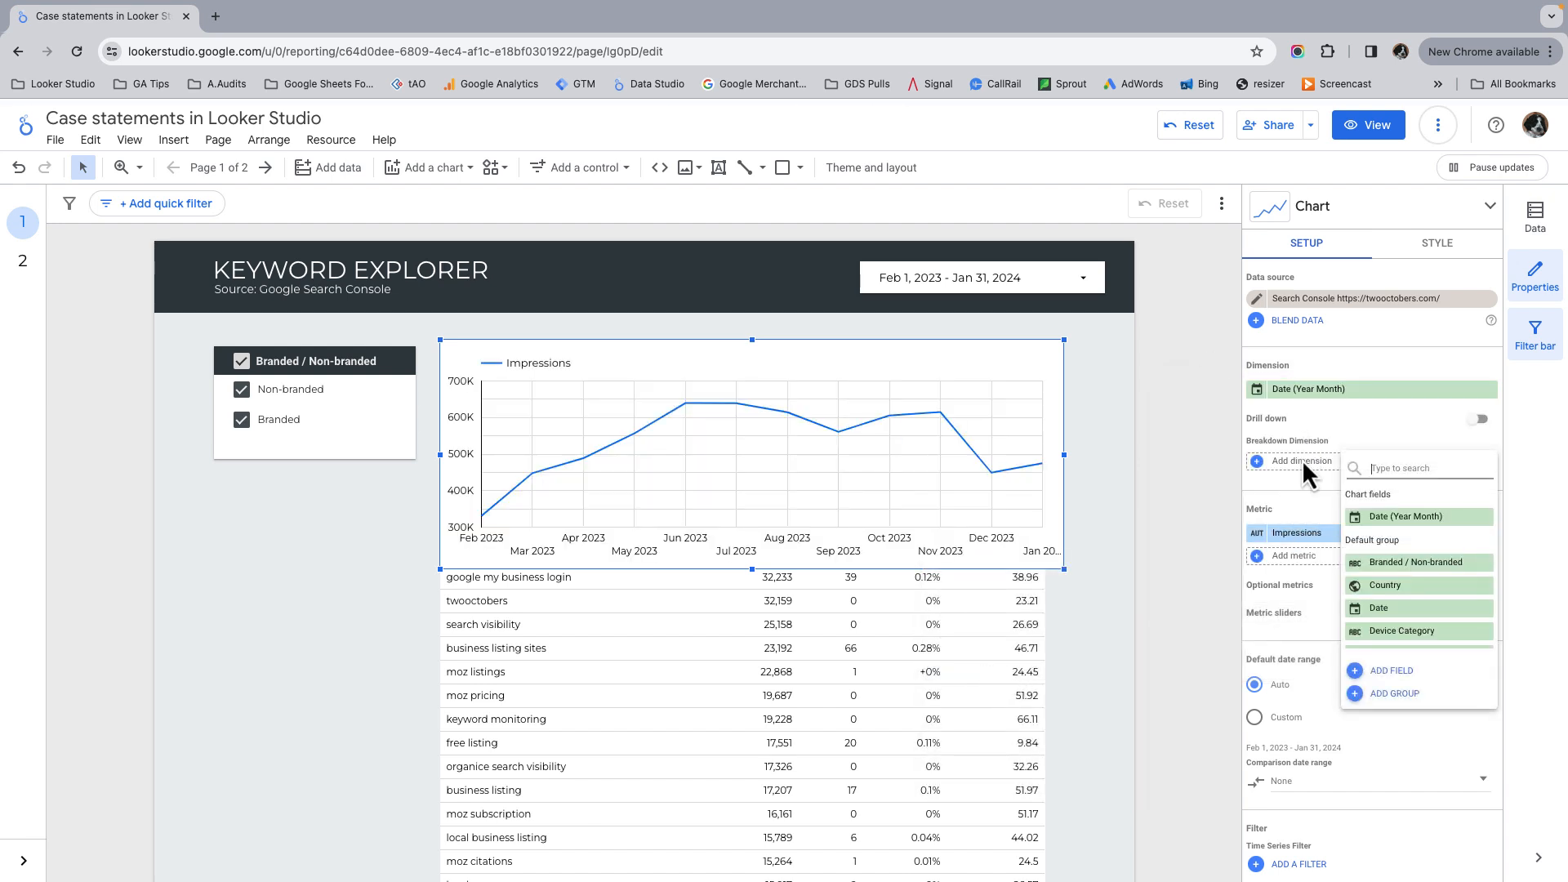
left_click(1433, 565)
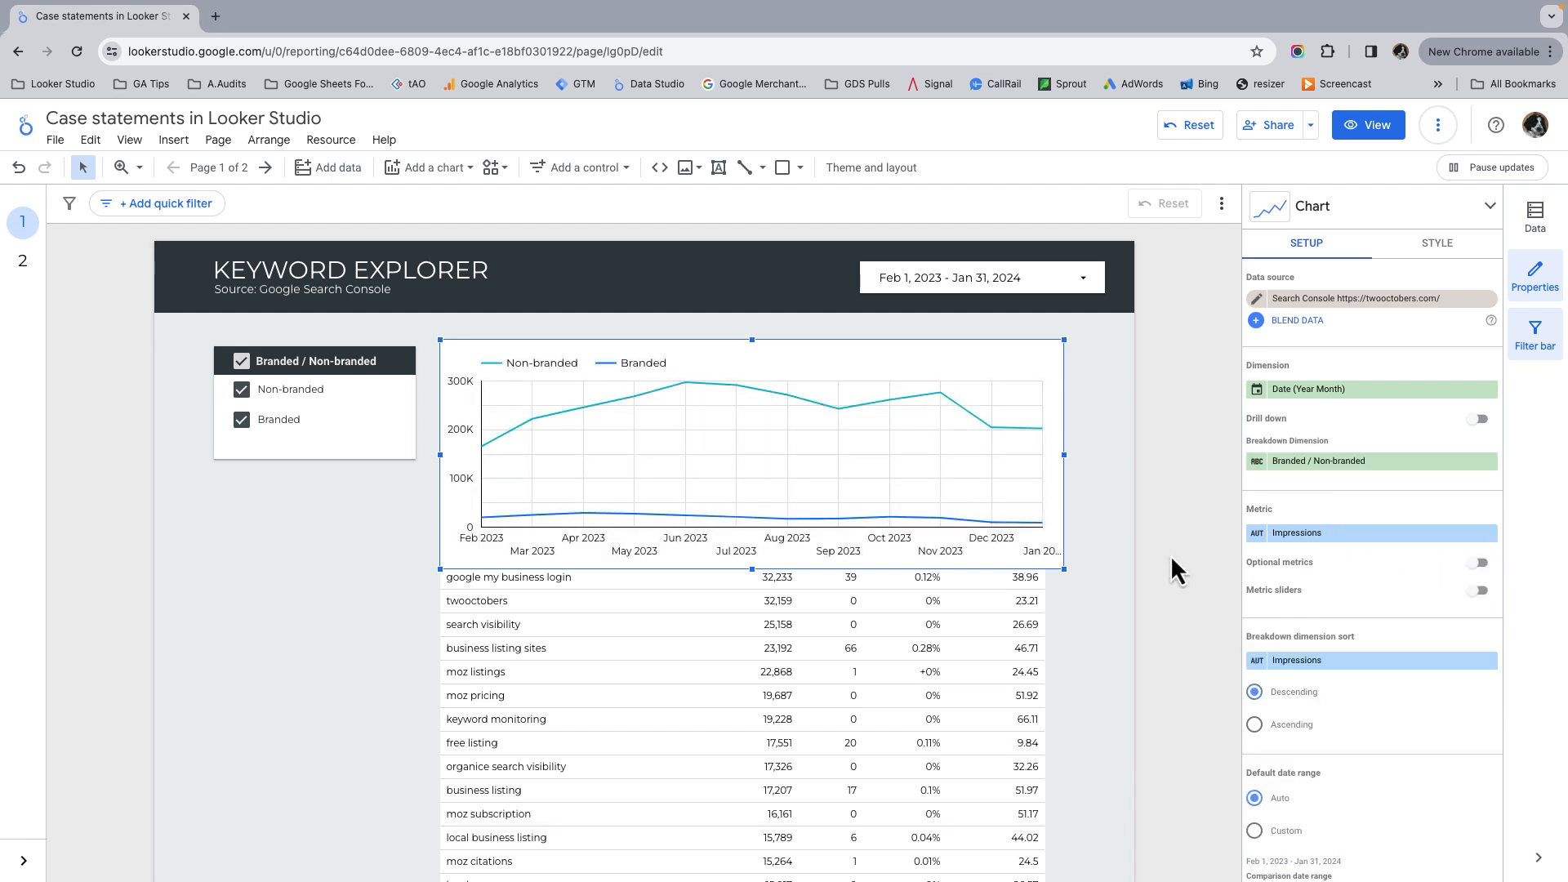
left_click_drag(1063, 455, 1066, 454)
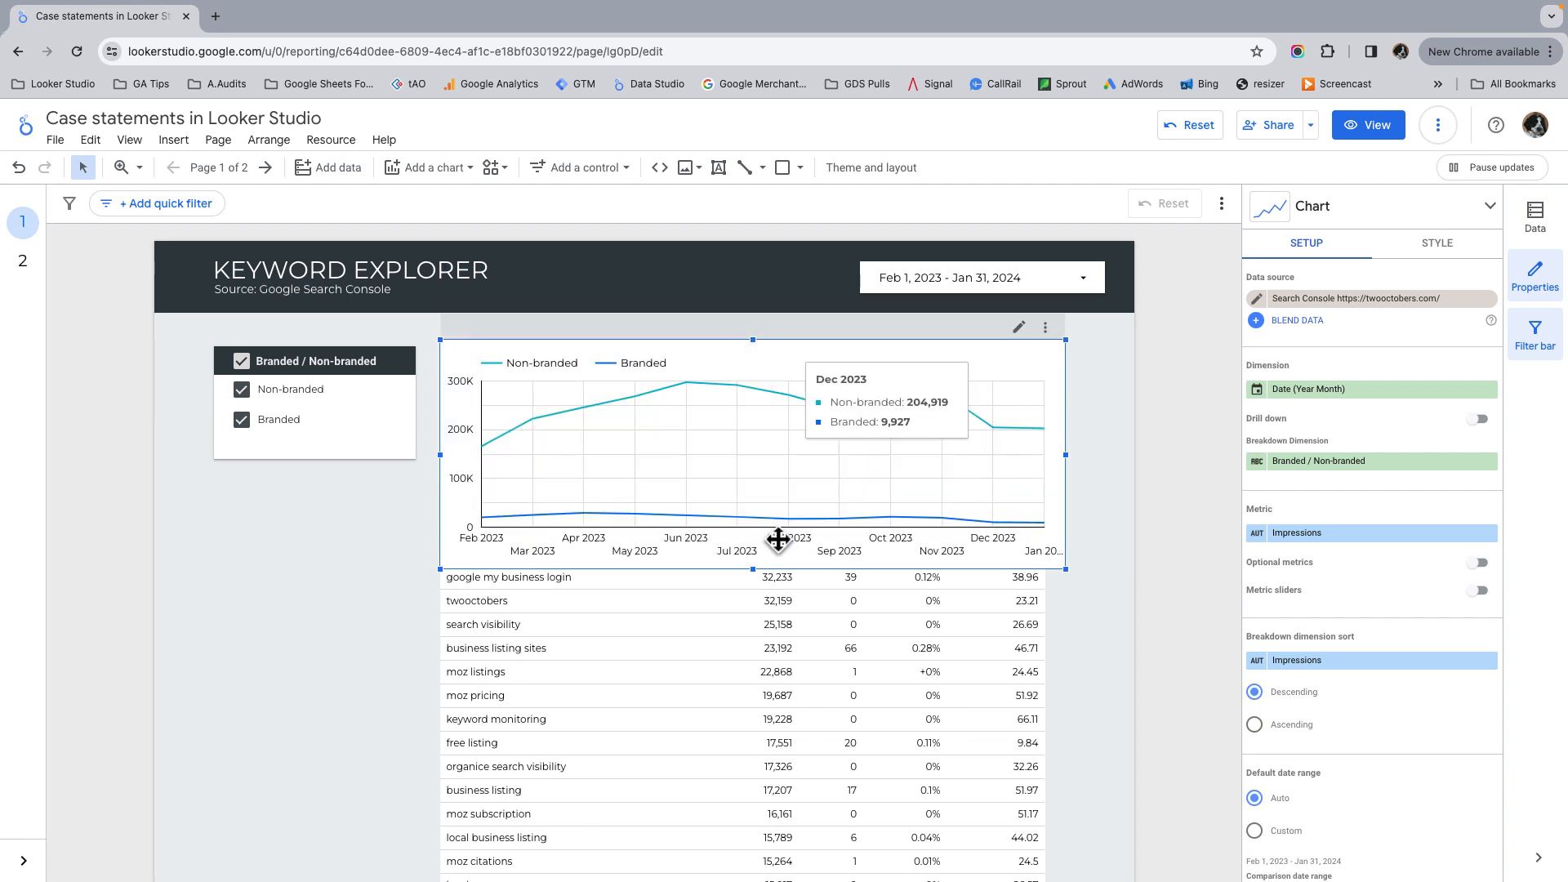
left_click_drag(753, 555, 747, 488)
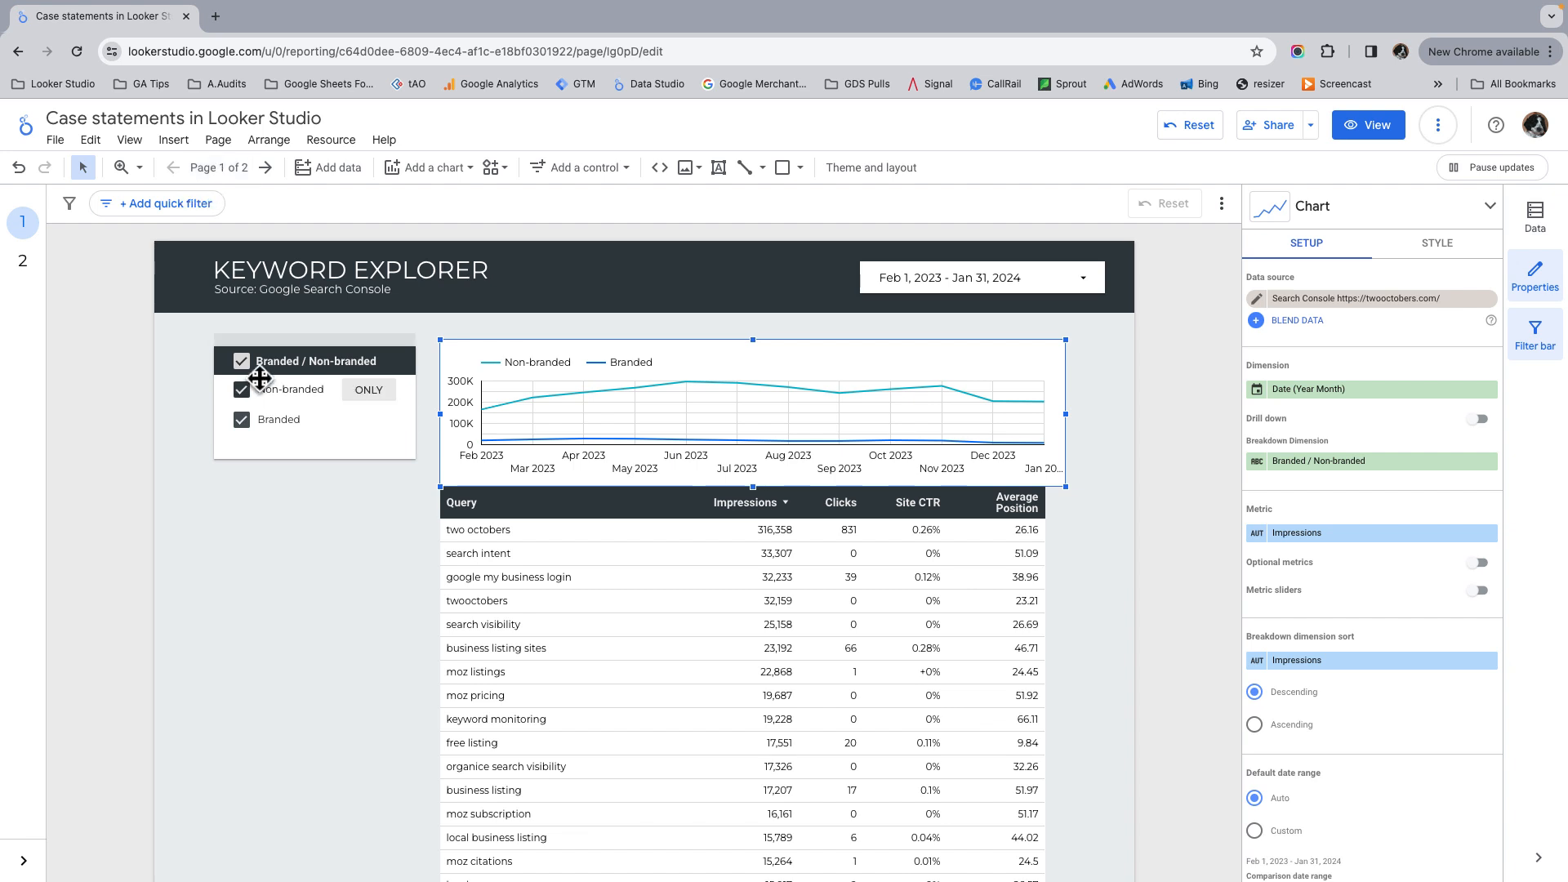
Step: Go to the report's second page, the finished report, and show it in view mode
mouse_move(306, 421)
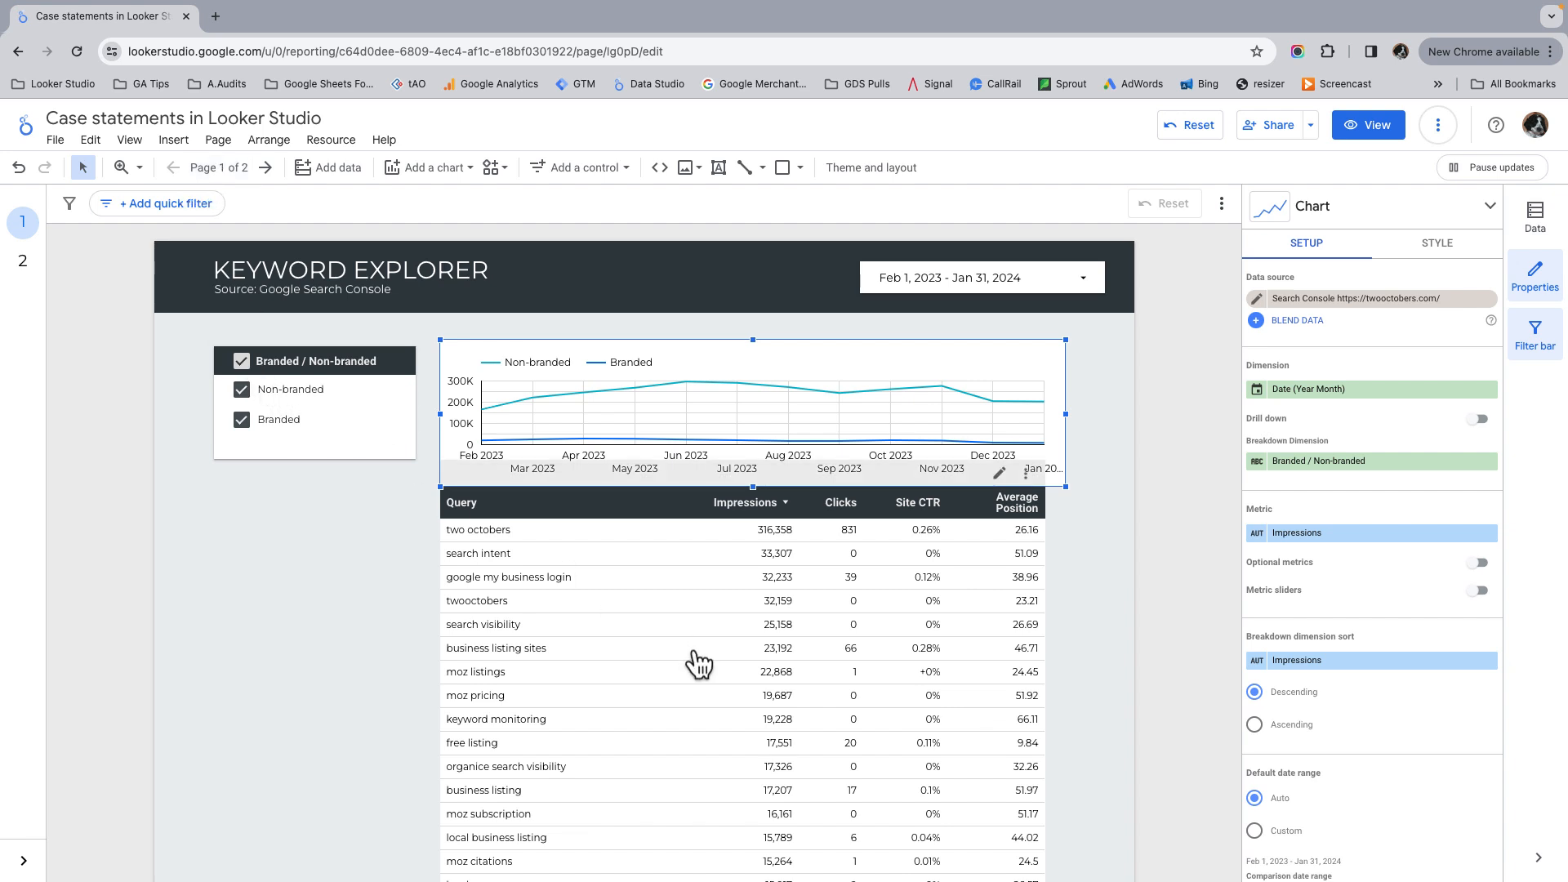
left_click(265, 167)
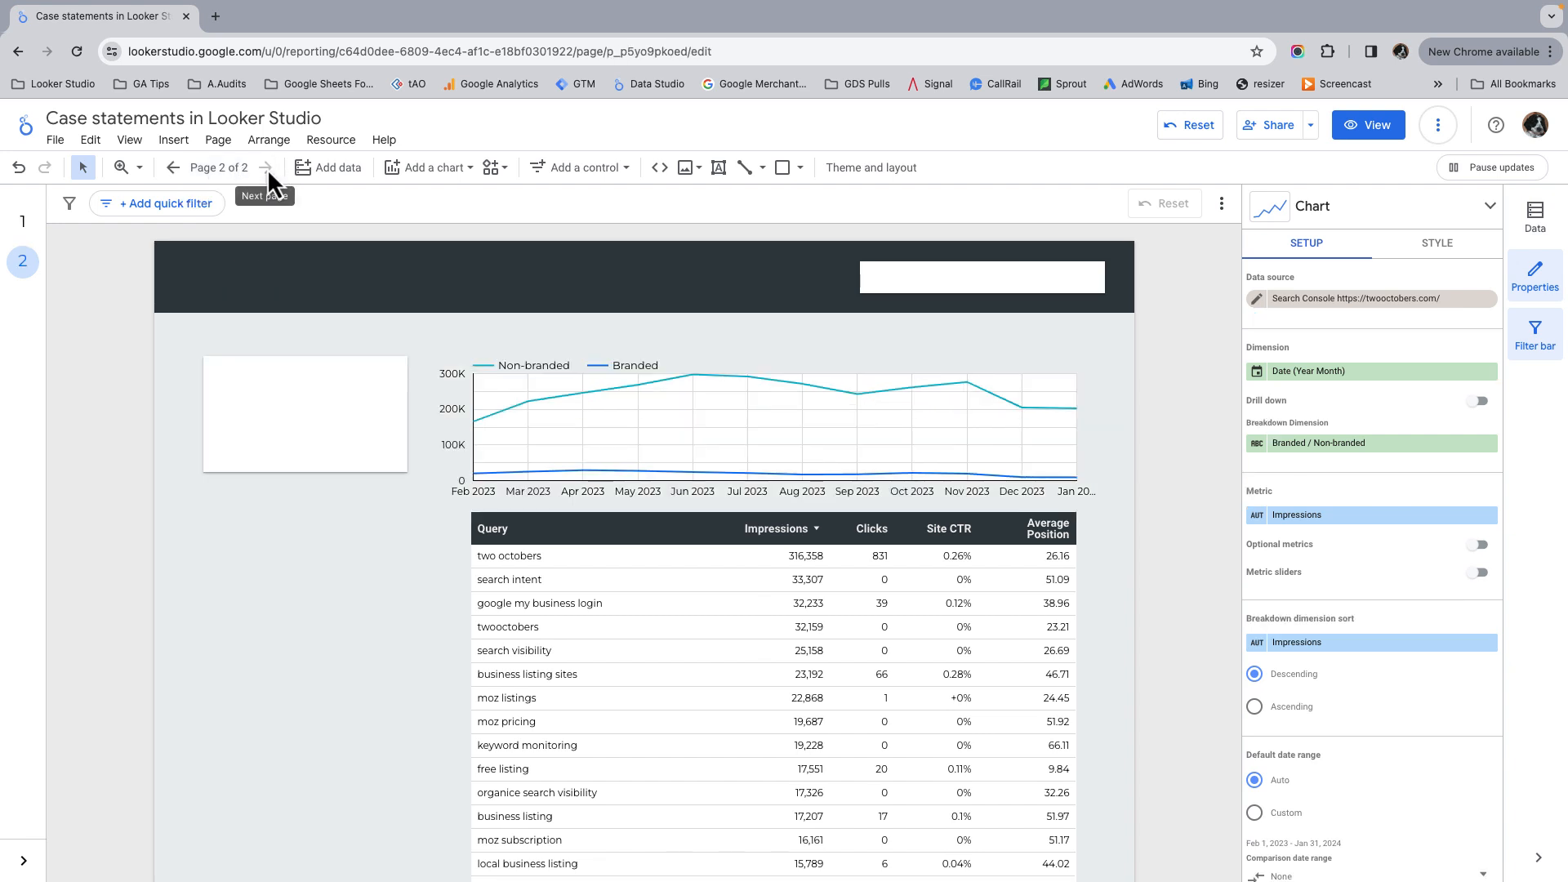
left_click(1381, 129)
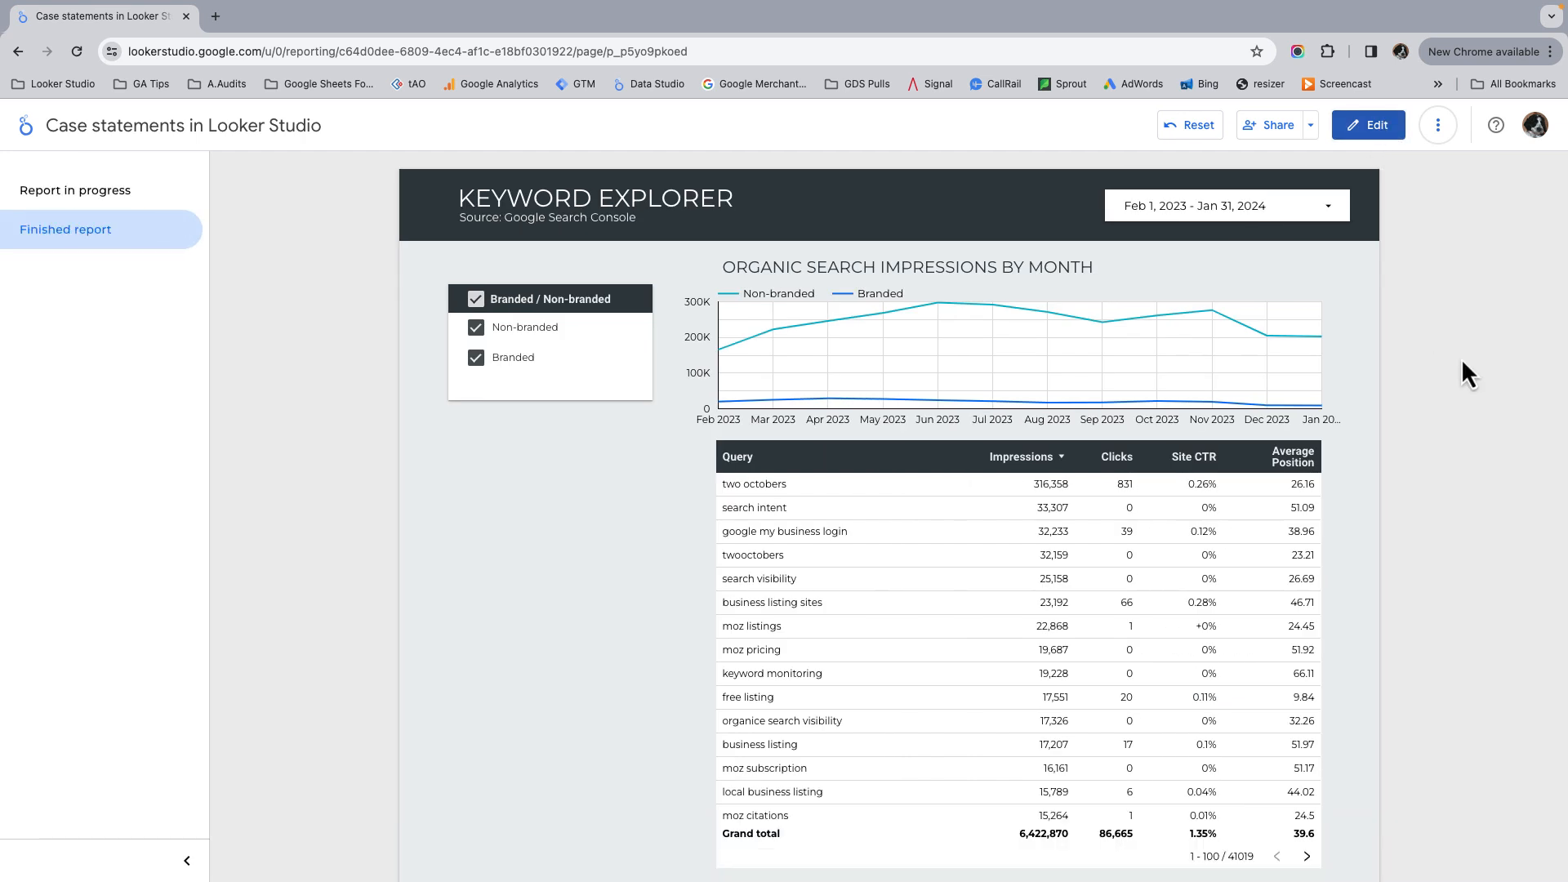